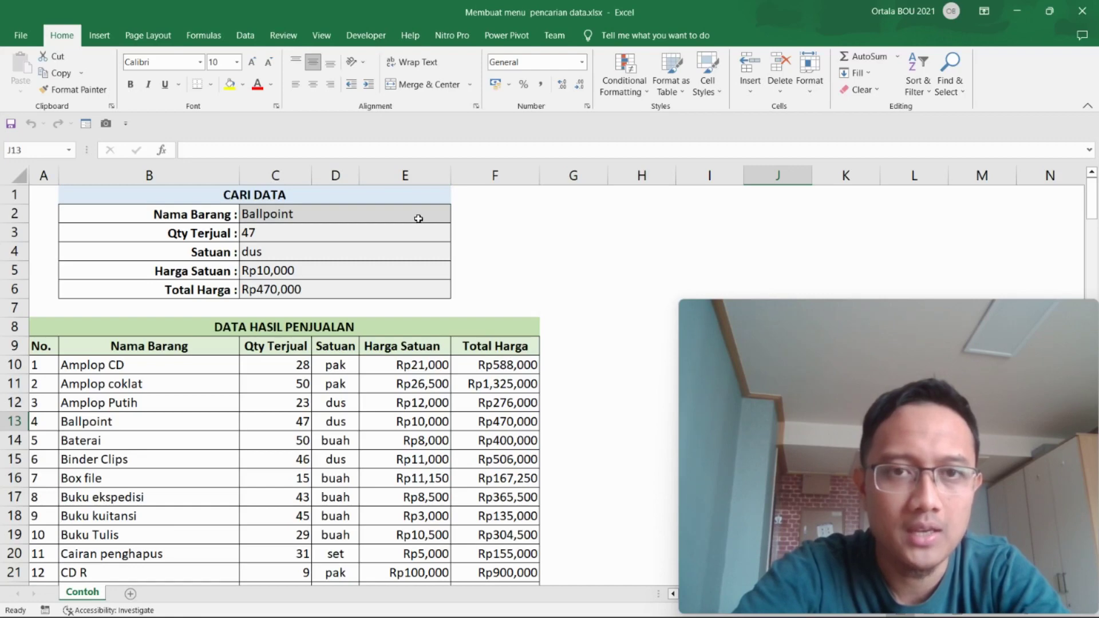
# - Choose Box file from the C2 product dropdown and inspect the VLOOKUP formula in C3
pyautogui.click(426, 218)
pyautogui.click(456, 217)
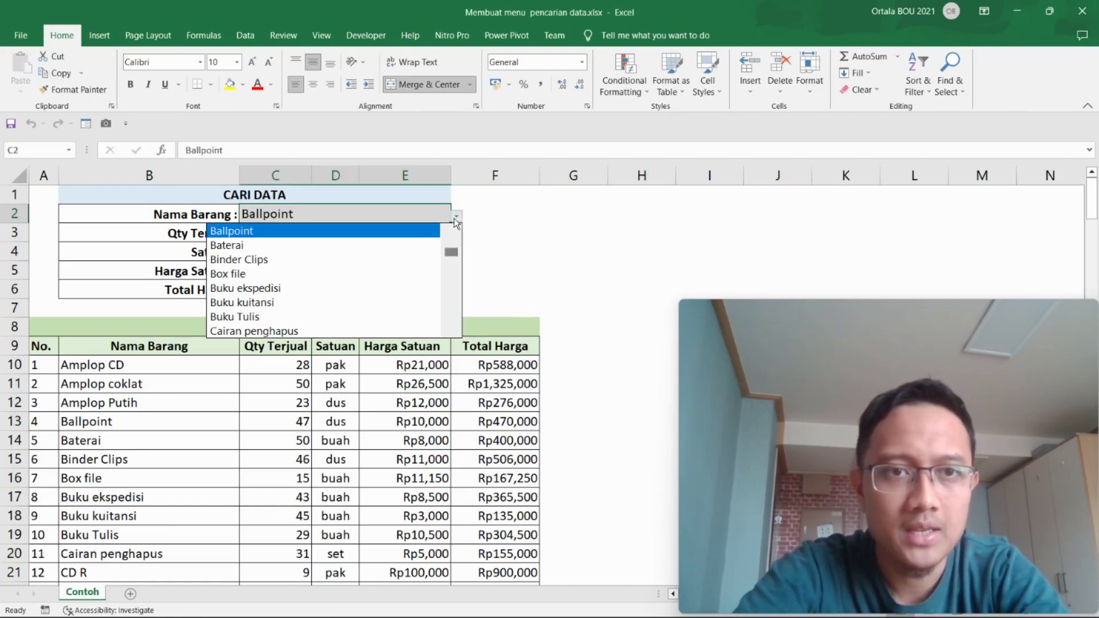
pyautogui.click(330, 273)
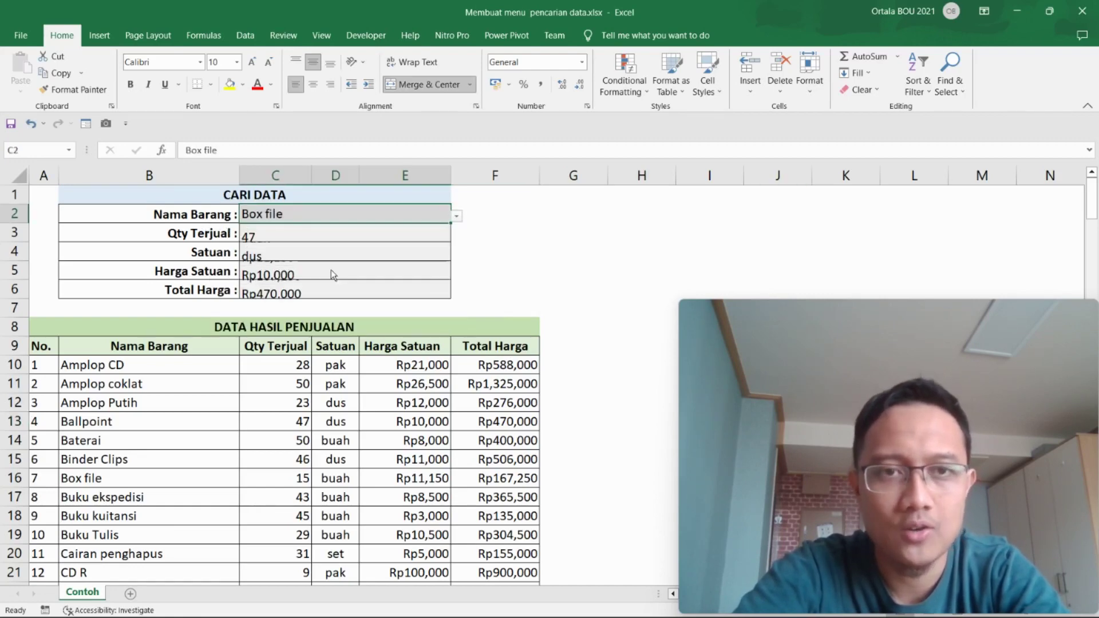
pyautogui.click(300, 235)
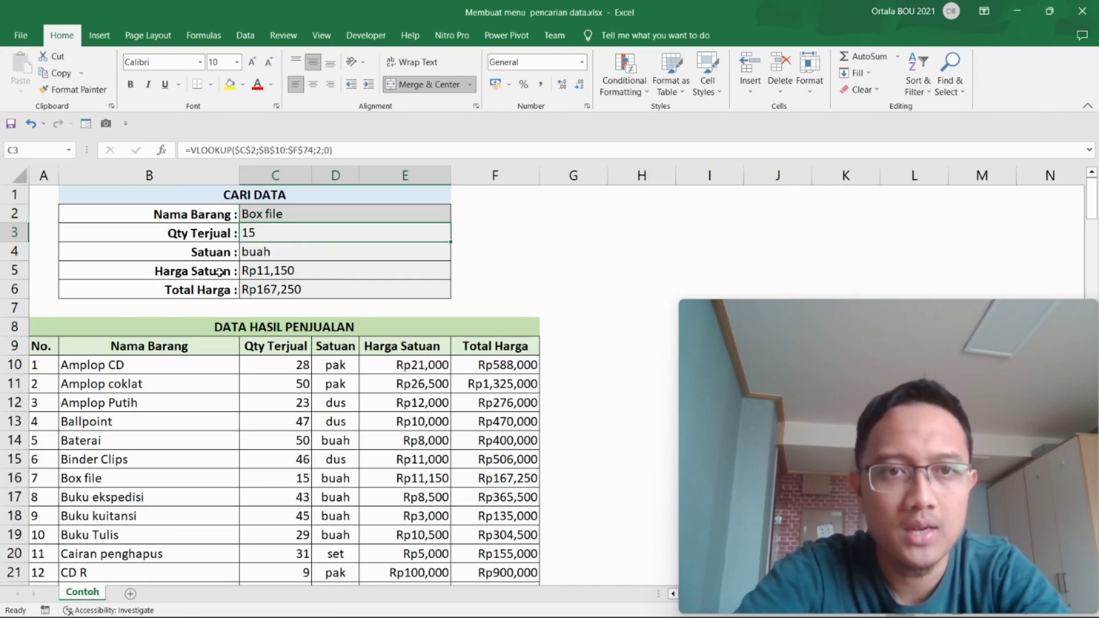
pyautogui.click(217, 290)
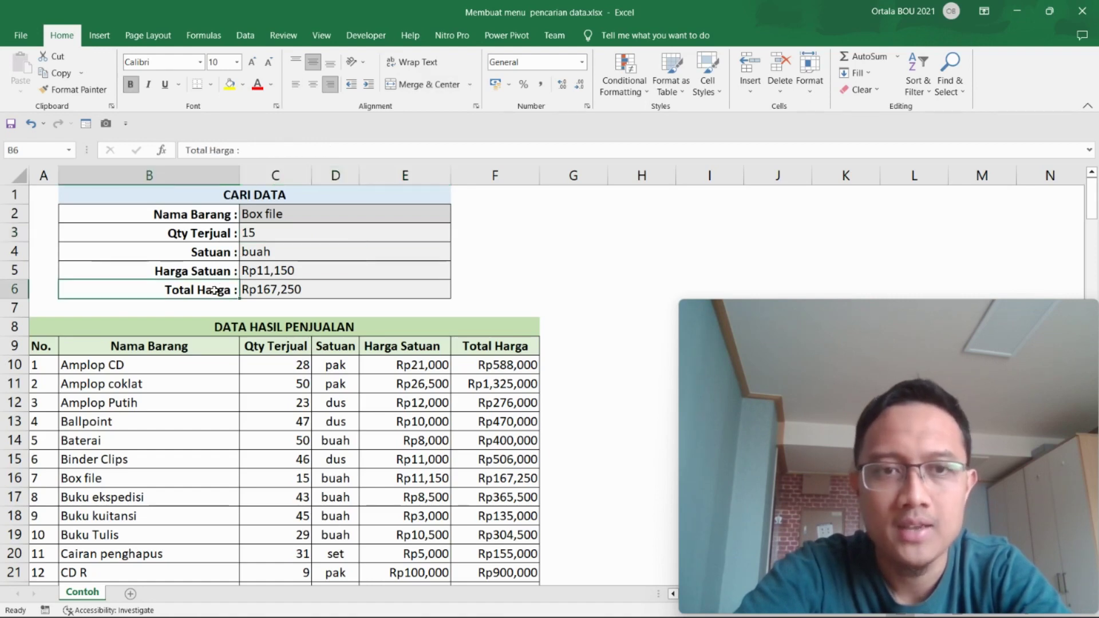
pyautogui.click(173, 332)
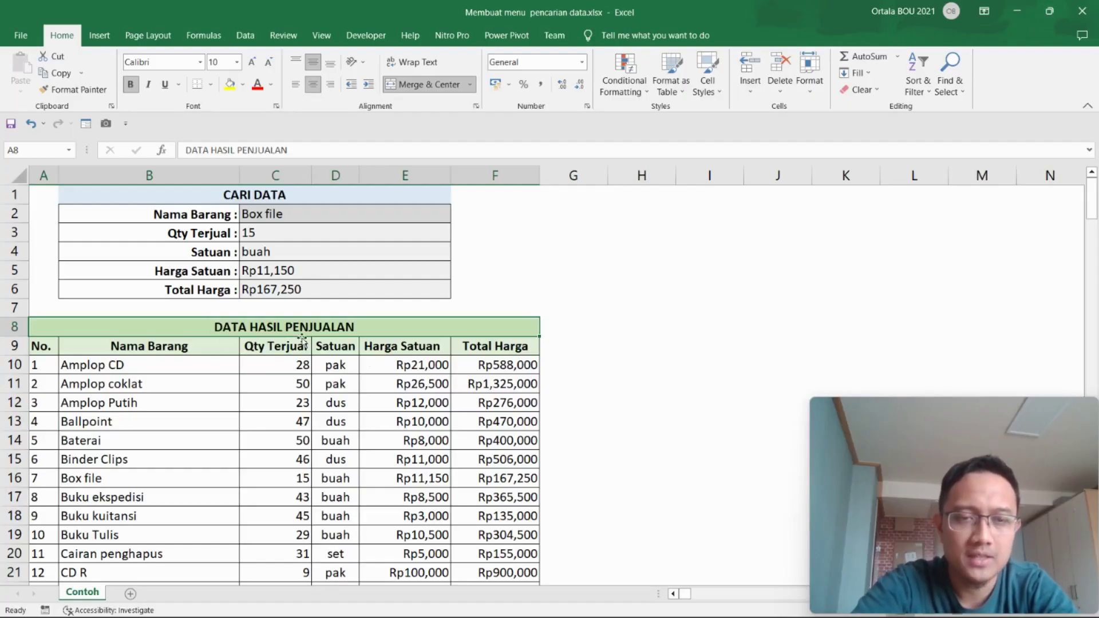
pyautogui.click(84, 354)
pyautogui.scroll(-1, 85, 355)
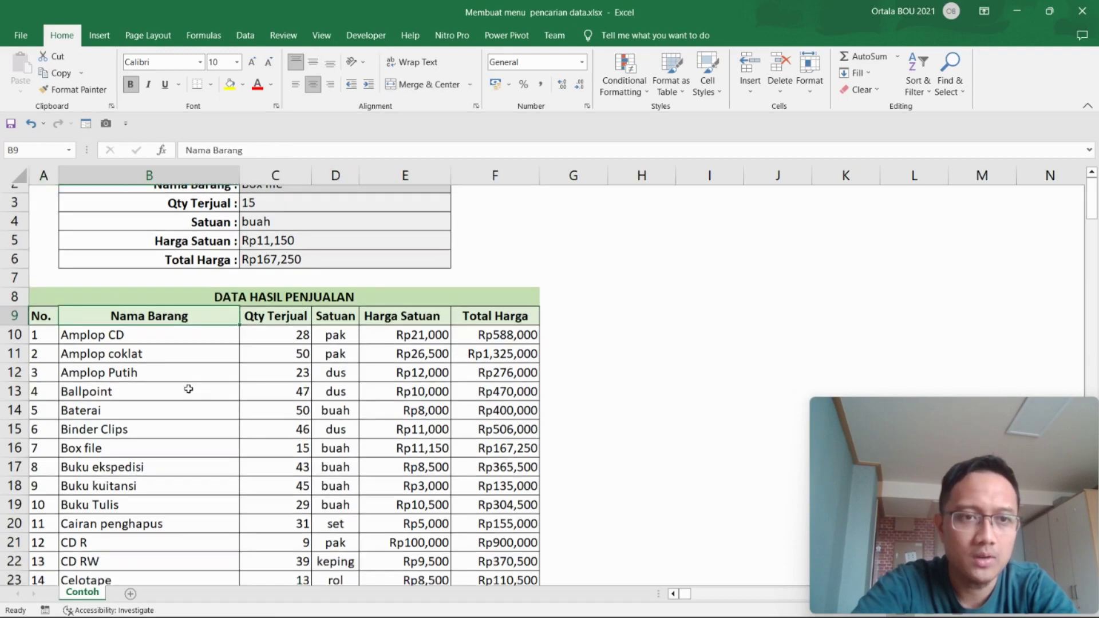
pyautogui.scroll(-10, 189, 389)
pyautogui.scroll(-4, 189, 388)
pyautogui.scroll(-6, 189, 389)
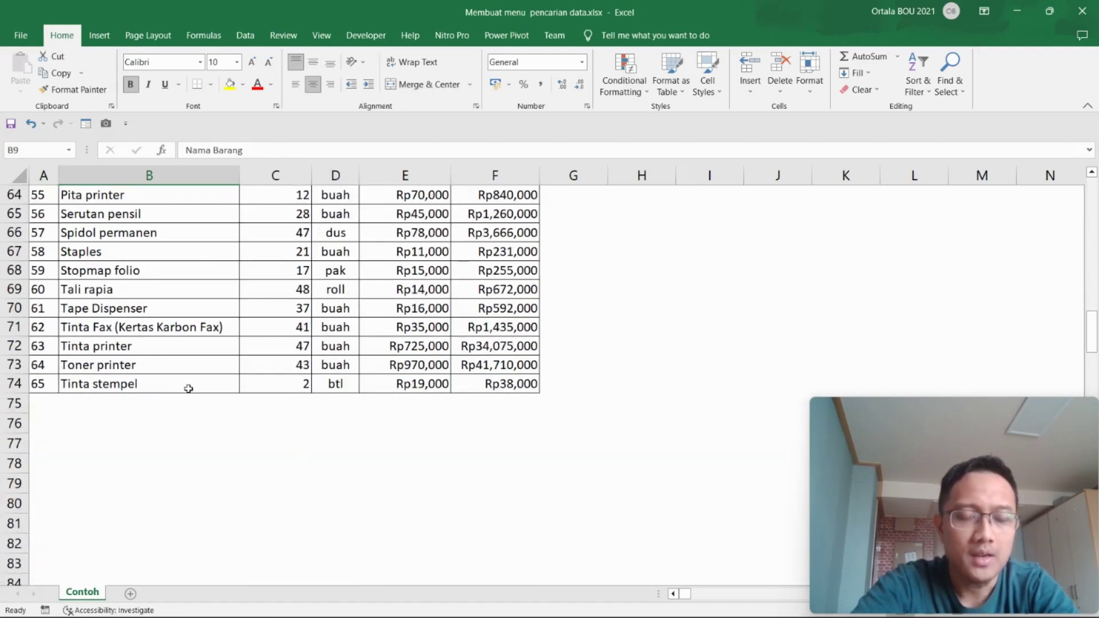
pyautogui.scroll(10, 189, 389)
pyautogui.scroll(6, 189, 389)
pyautogui.scroll(6, 188, 389)
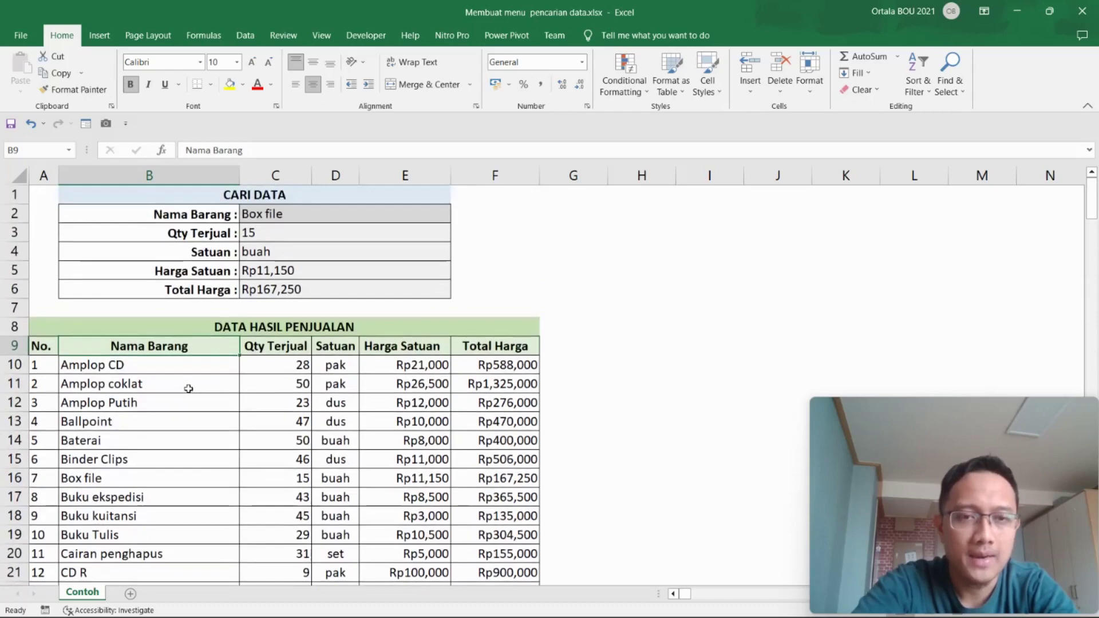
pyautogui.scroll(-1, 189, 389)
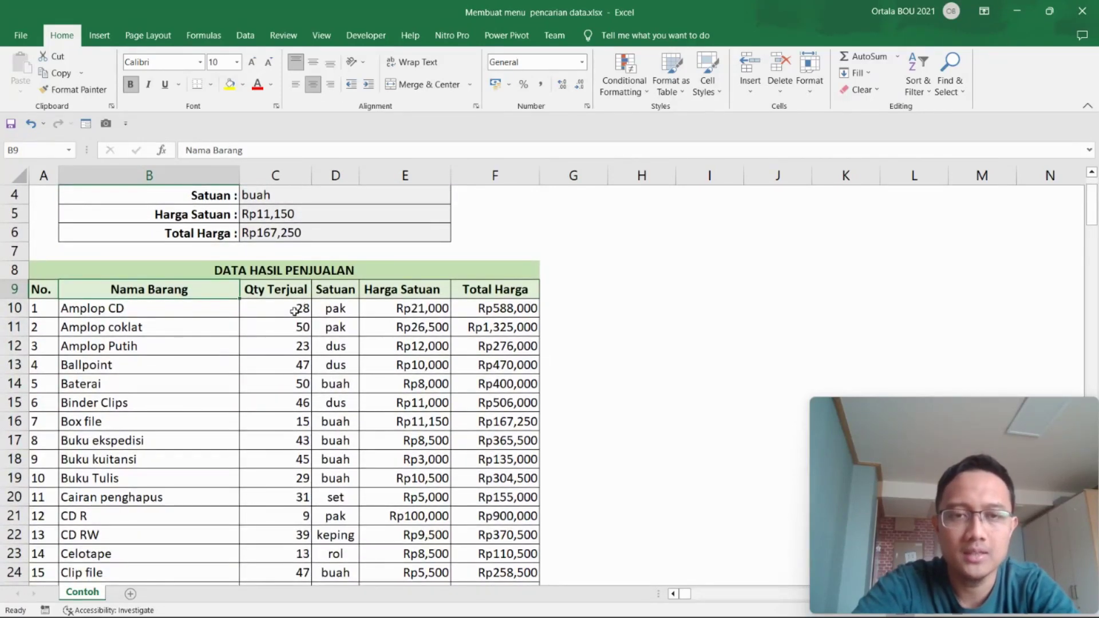
pyautogui.click(294, 311)
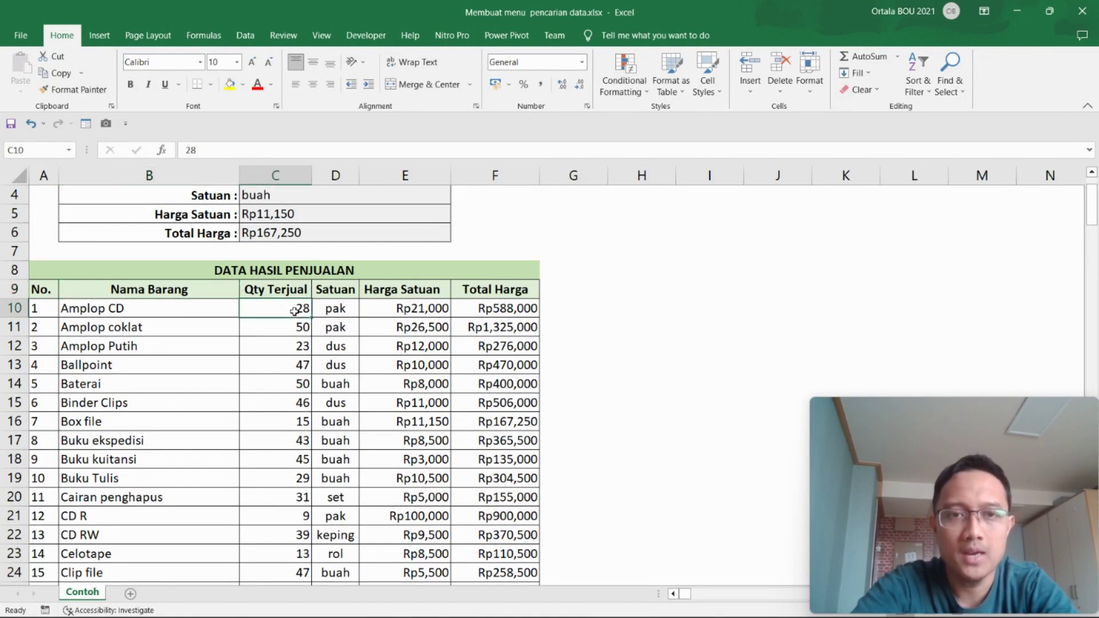
pyautogui.click(337, 309)
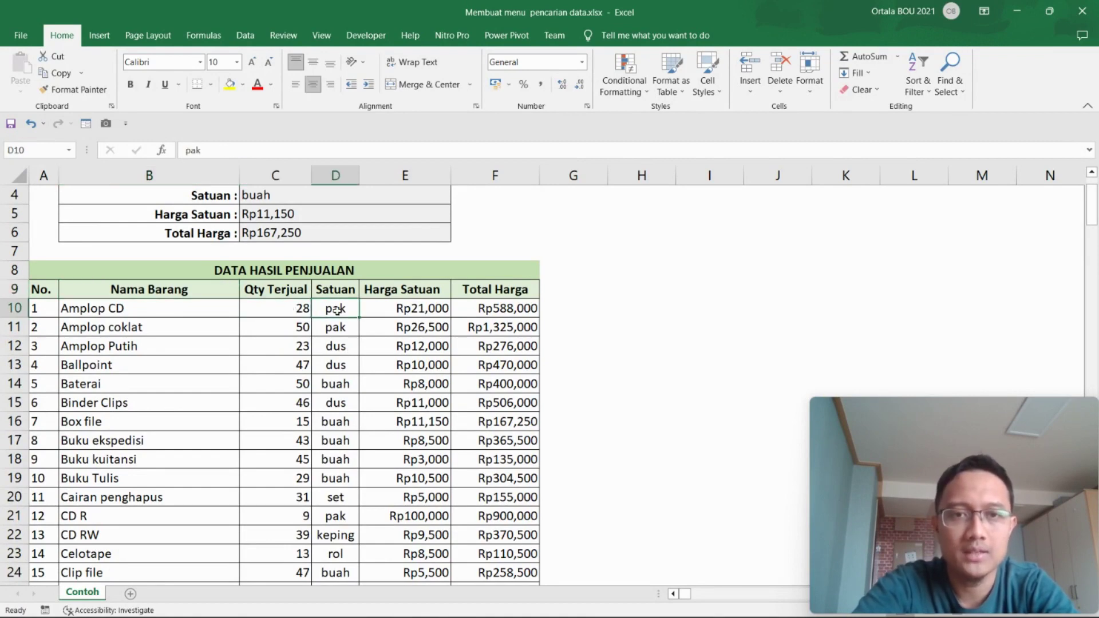
pyautogui.click(421, 309)
pyautogui.click(517, 312)
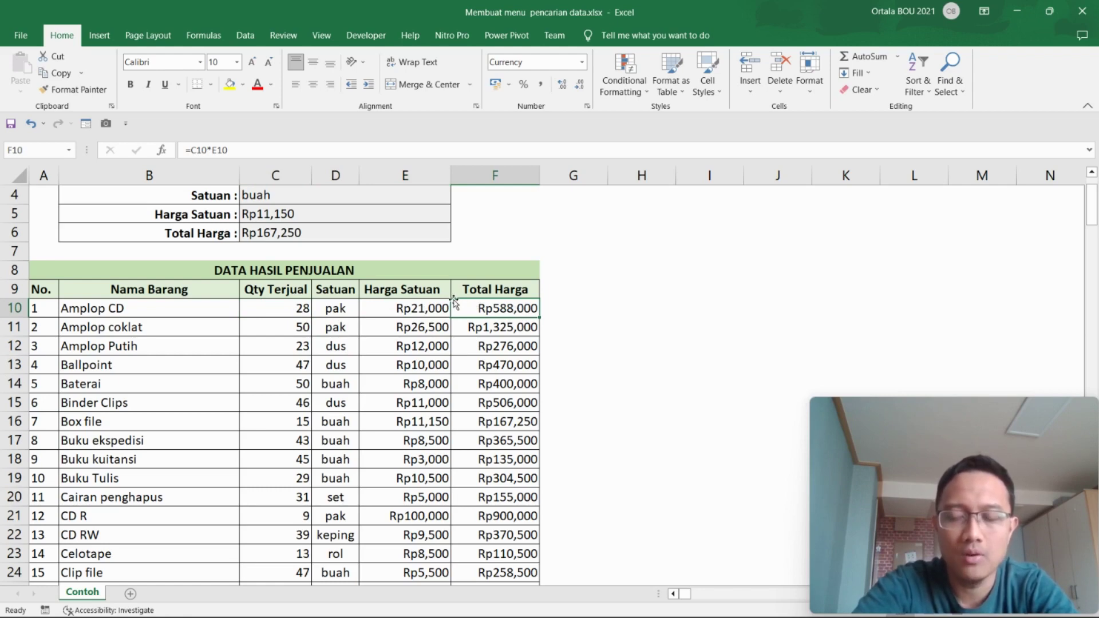
pyautogui.scroll(1, 382, 353)
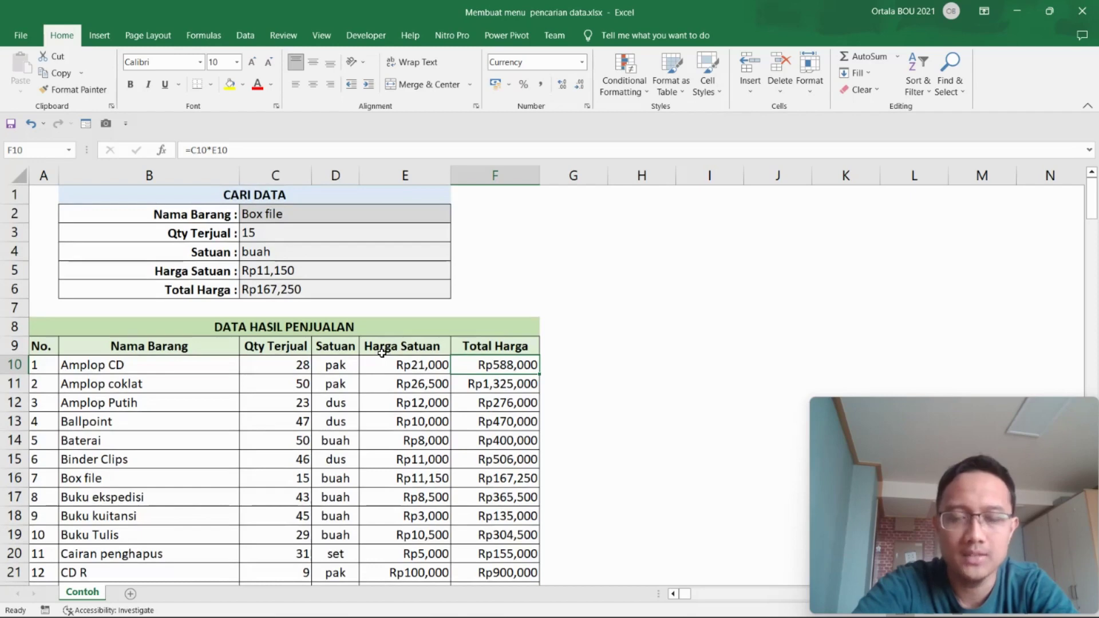
pyautogui.click(346, 214)
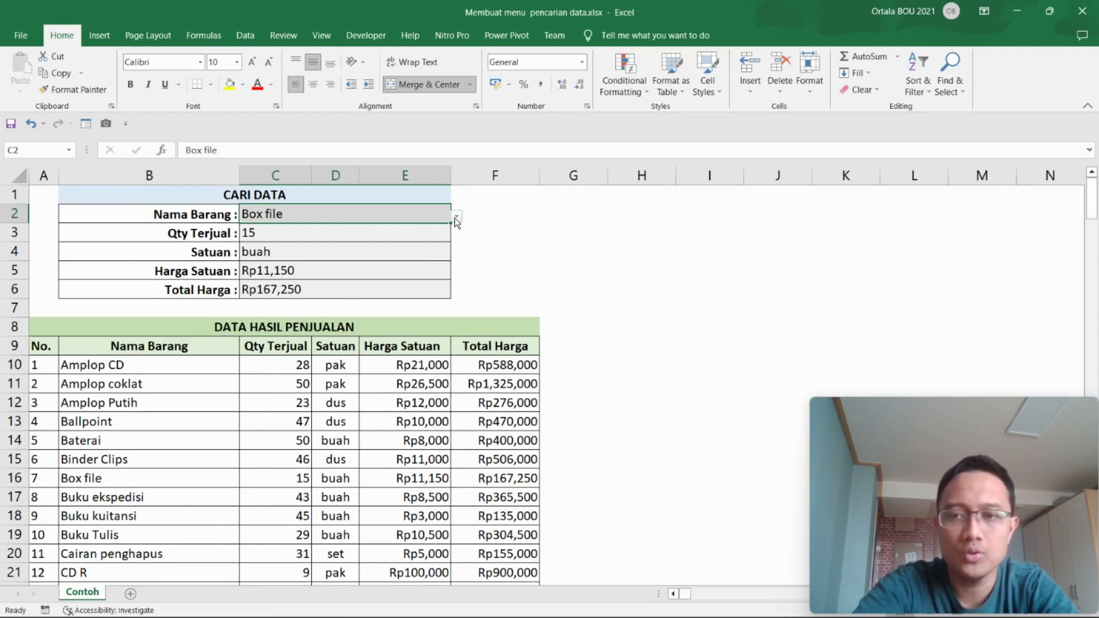
pyautogui.moveTo(197, 233); pyautogui.dragTo(208, 288)
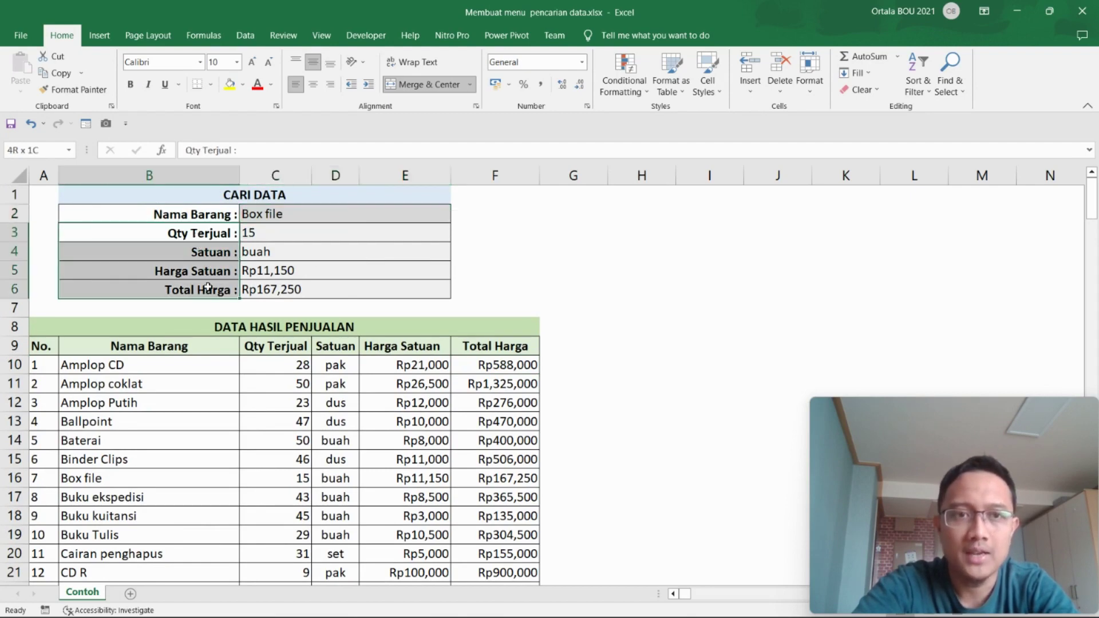
pyautogui.click(275, 346)
pyautogui.click(335, 345)
pyautogui.click(404, 365)
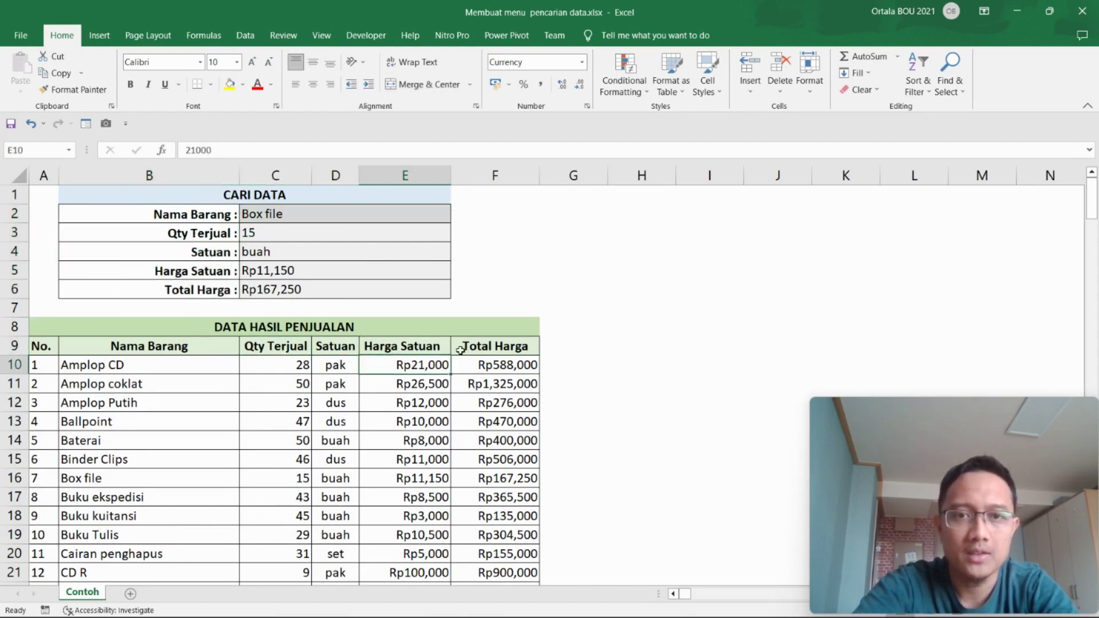
pyautogui.click(461, 350)
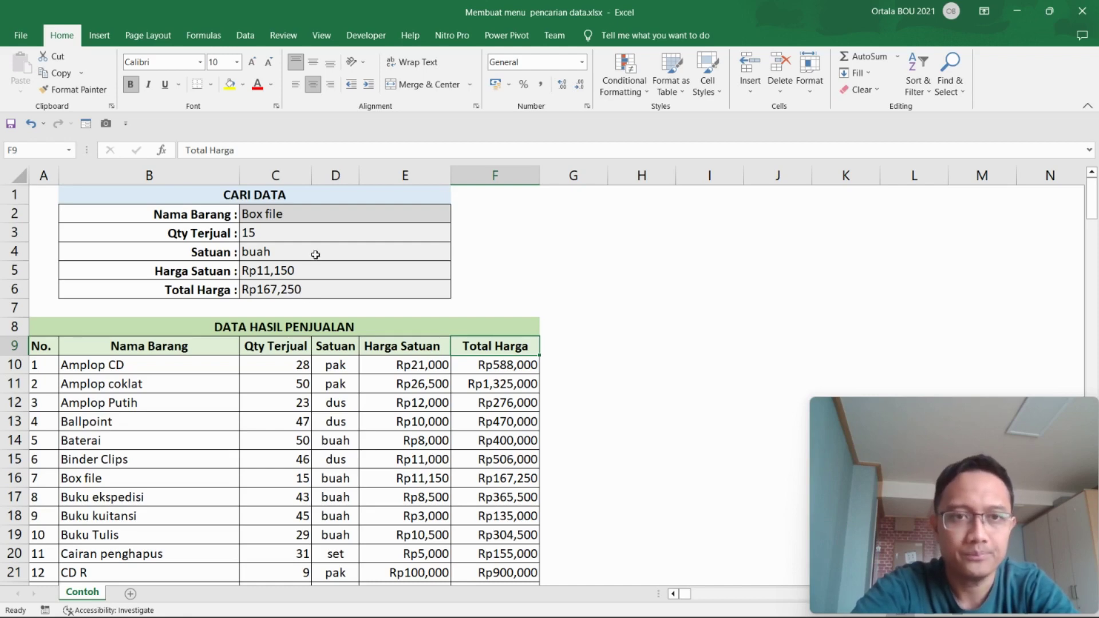
# - Delete the lookup results in C3:E6
pyautogui.moveTo(315, 233); pyautogui.dragTo(312, 286)
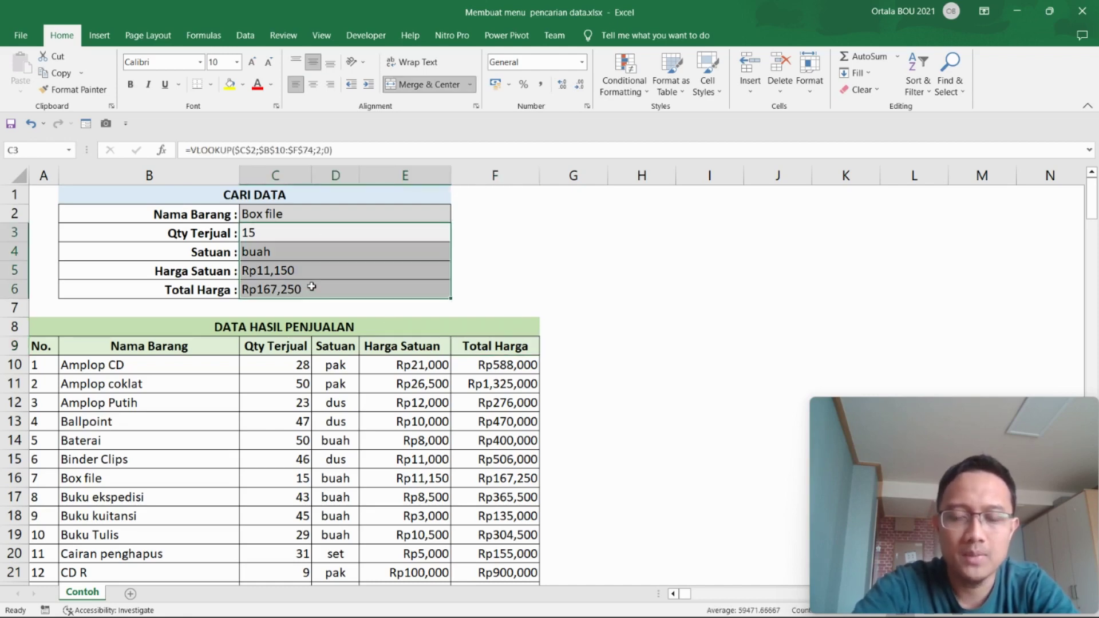
pyautogui.press('Delete')
pyautogui.click(312, 286)
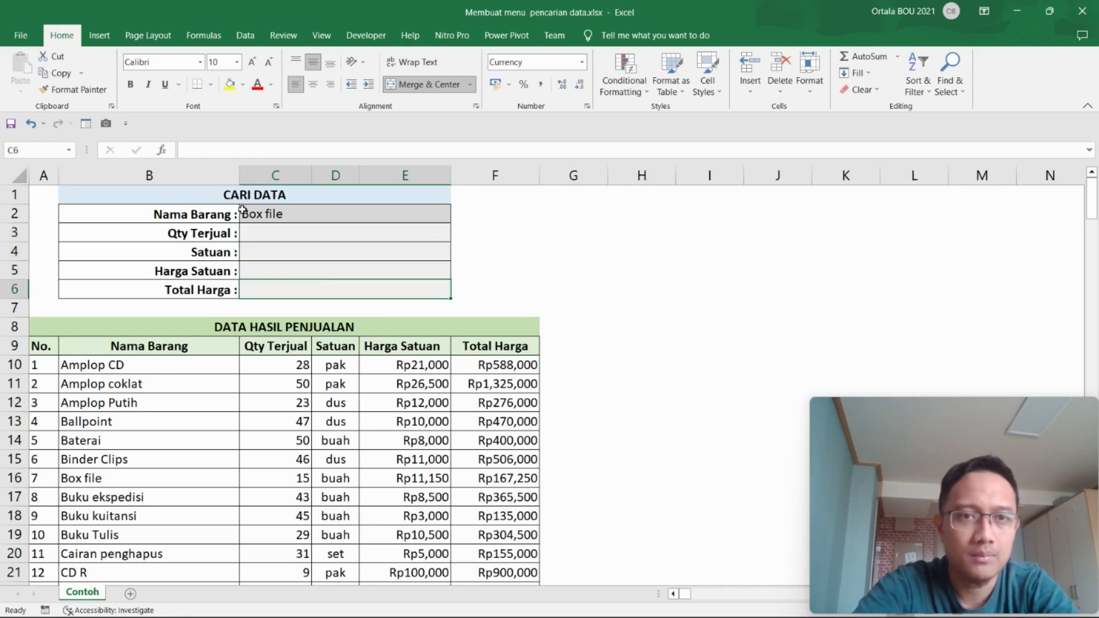
# - Blank the product name in C2 by pasting the empty C3 over it
pyautogui.click(210, 232)
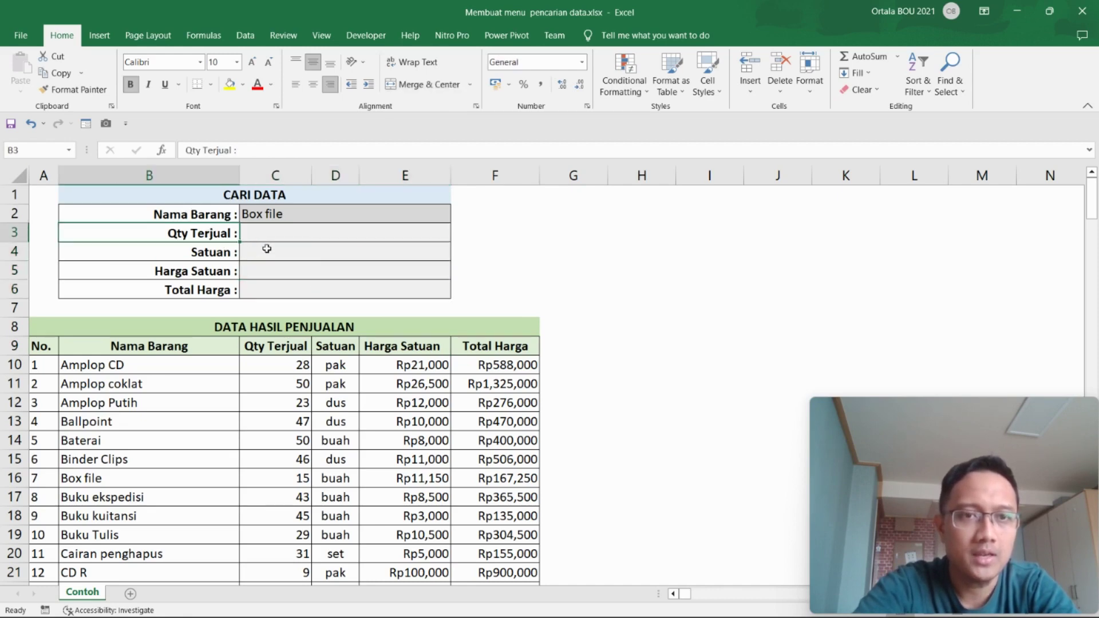
pyautogui.press('Right')
pyautogui.hotkey('ctrl', 'c')
pyautogui.click(300, 213)
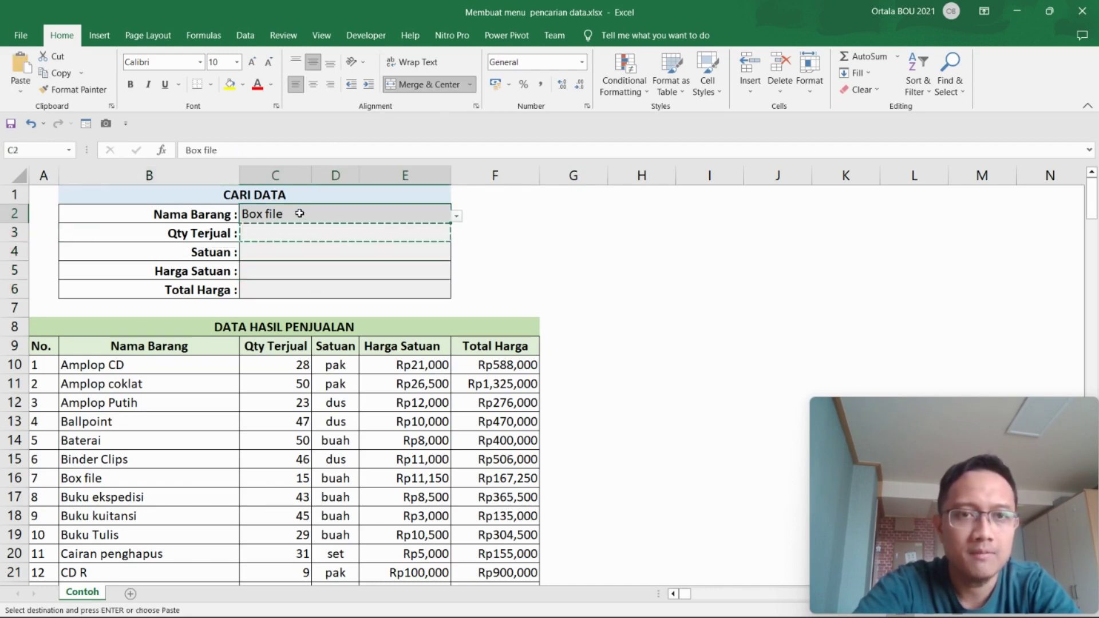
pyautogui.hotkey('ctrl', 'v')
pyautogui.press('Escape')
pyautogui.click(454, 273)
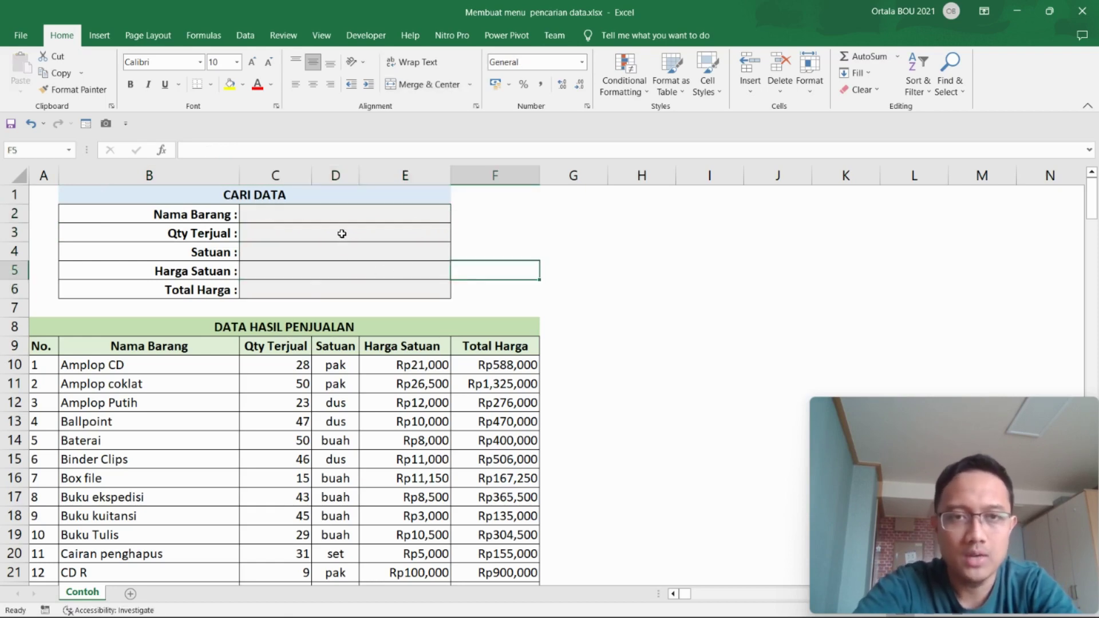
pyautogui.click(348, 215)
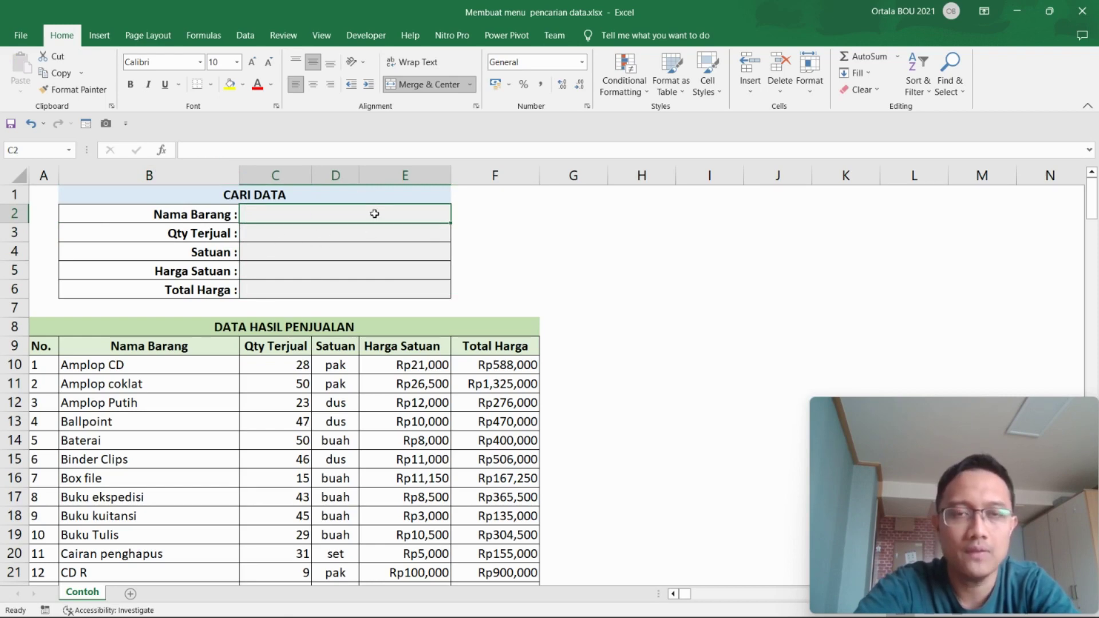
pyautogui.click(307, 257)
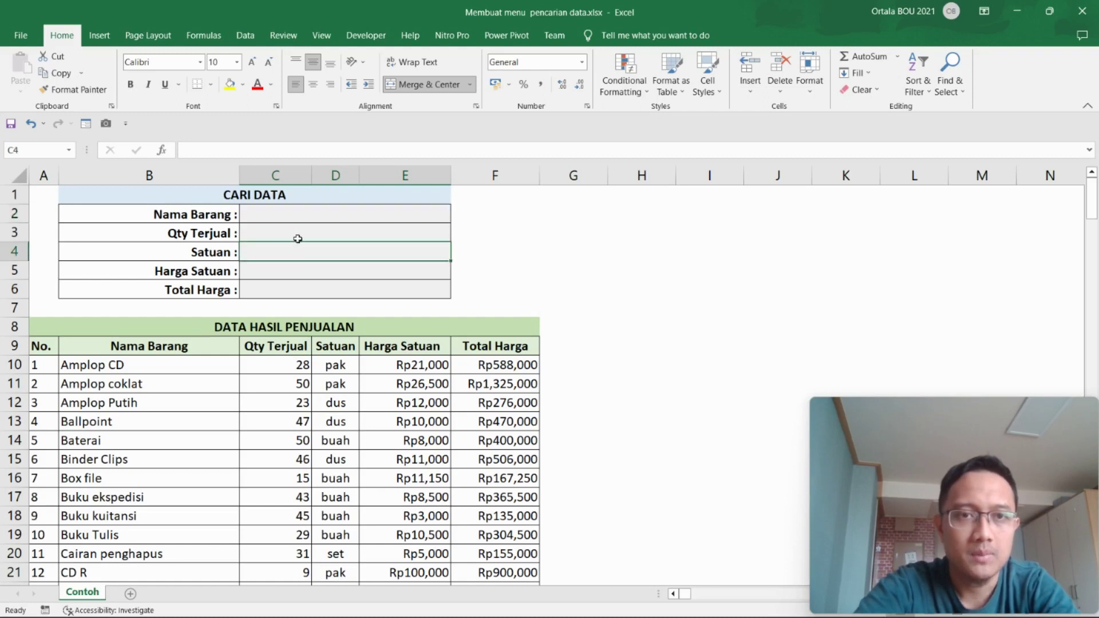
pyautogui.click(290, 213)
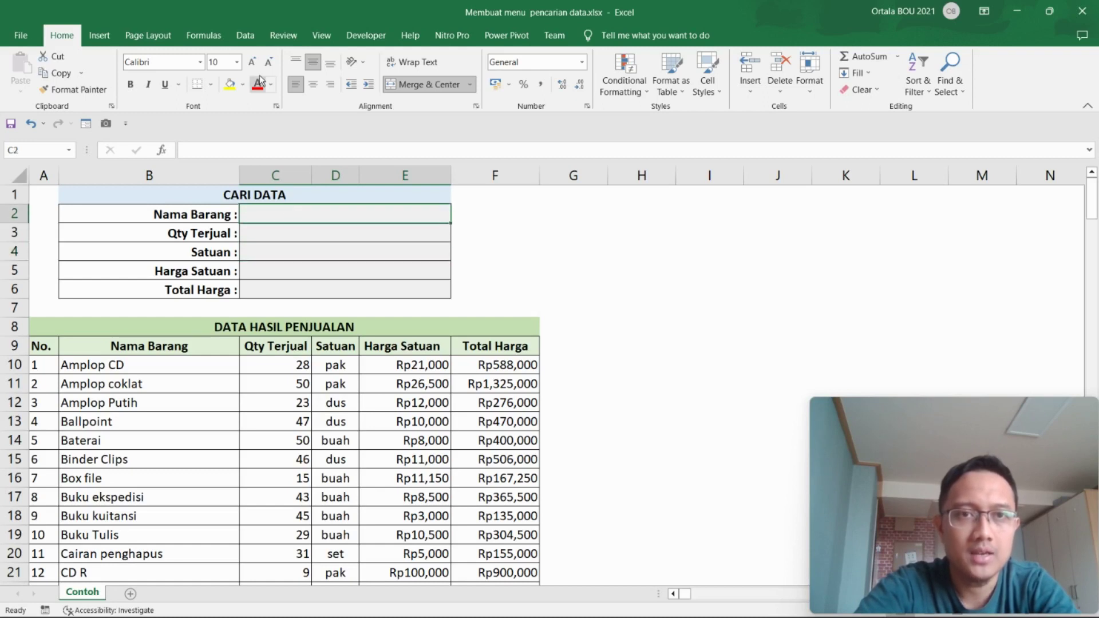
# - Open Data Validation for C2 and set Allow to List
pyautogui.click(246, 37)
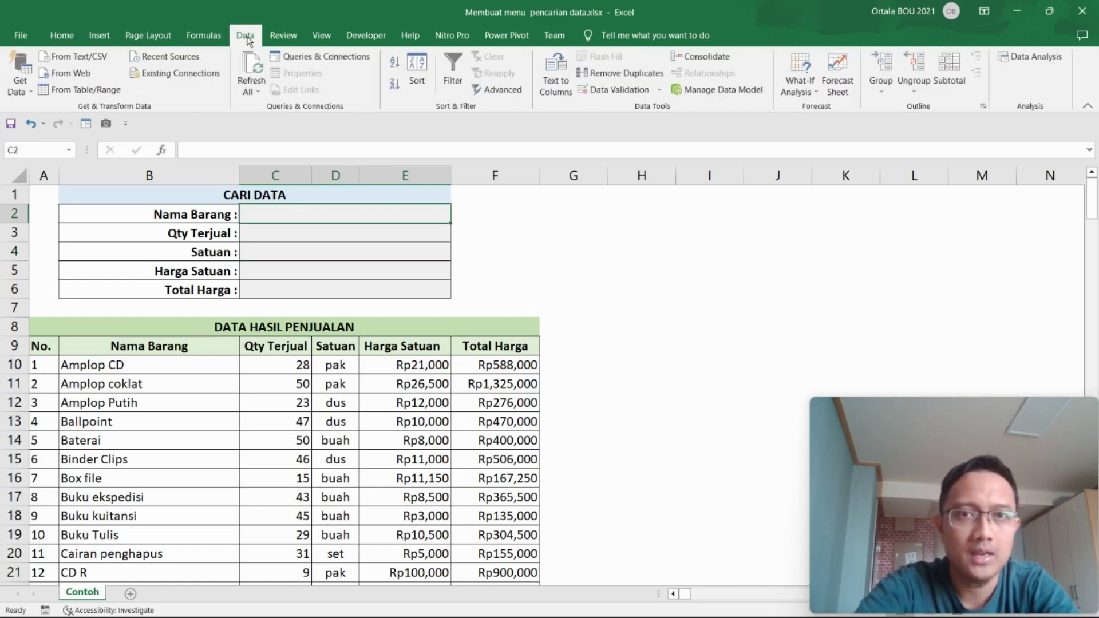
pyautogui.click(659, 88)
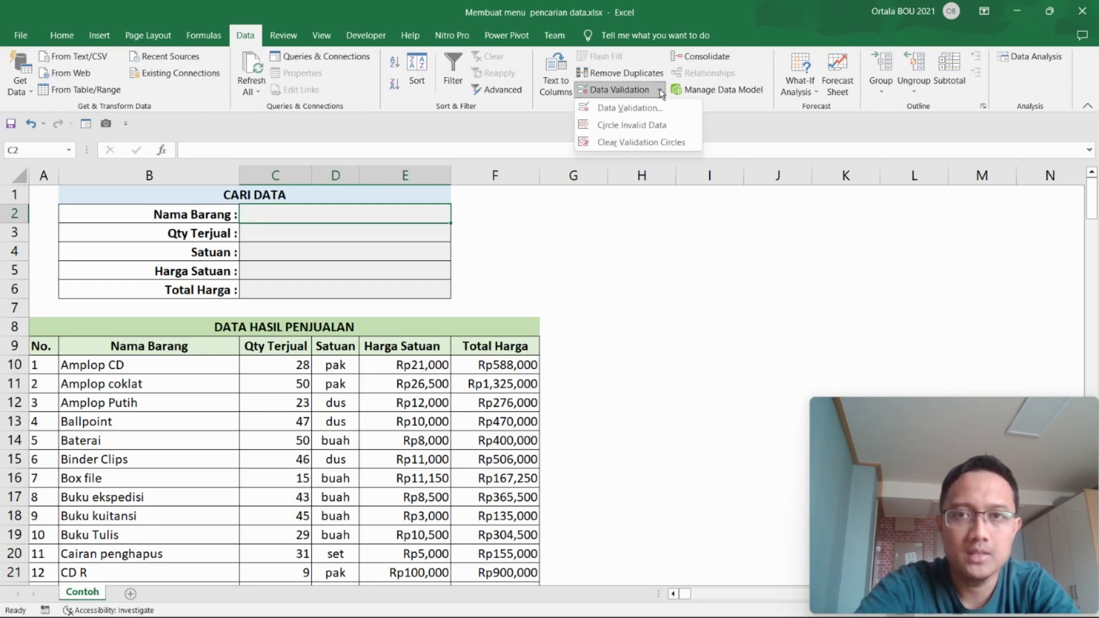
pyautogui.click(651, 111)
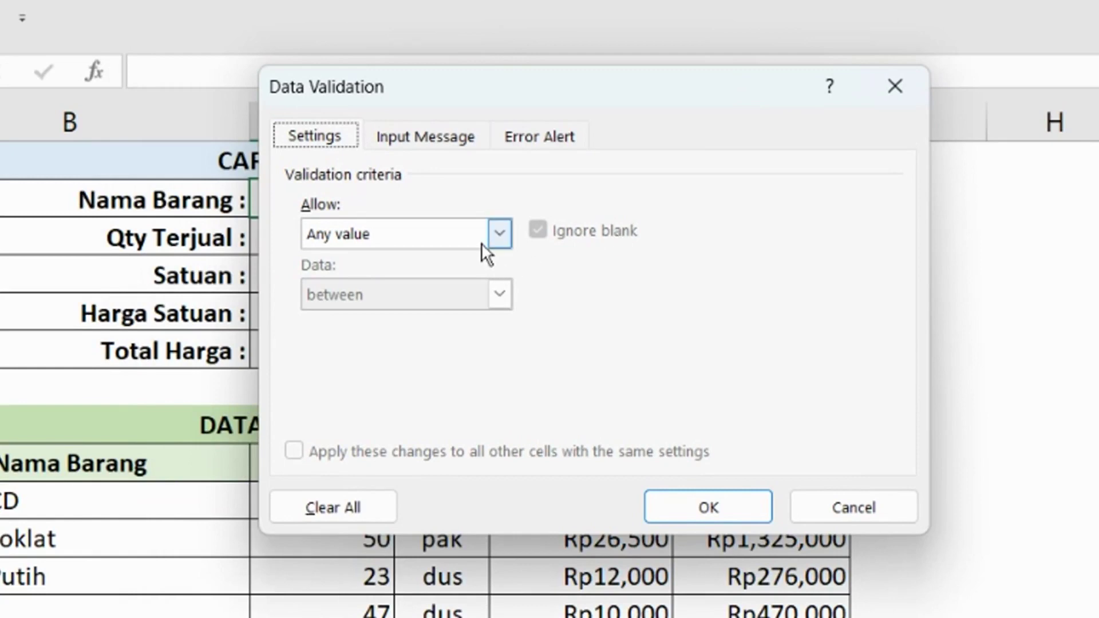
pyautogui.click(472, 236)
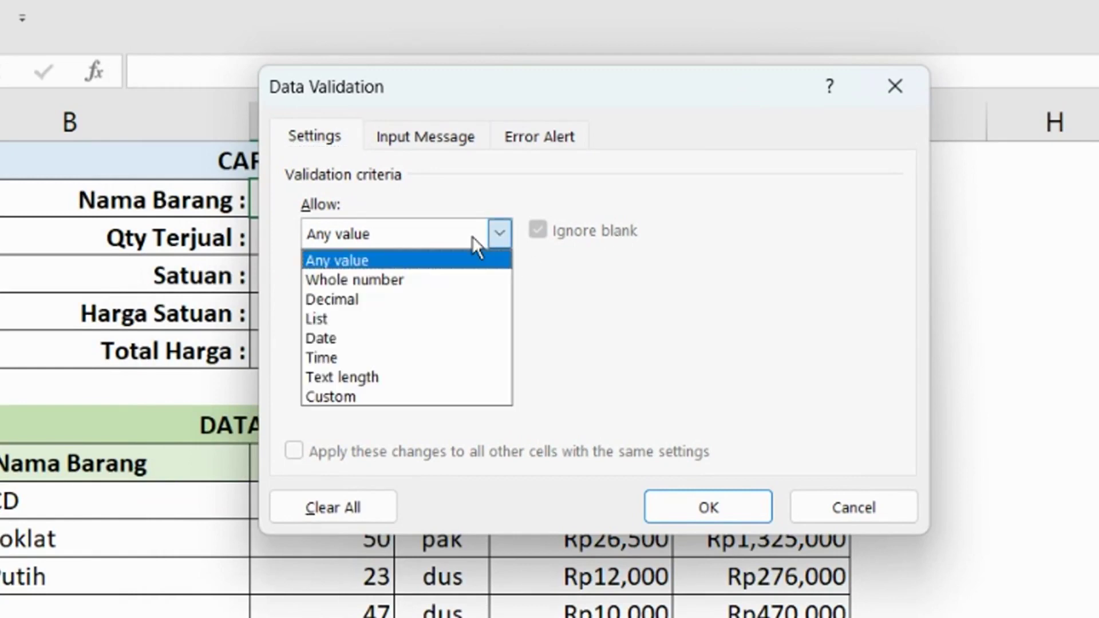
pyautogui.click(332, 319)
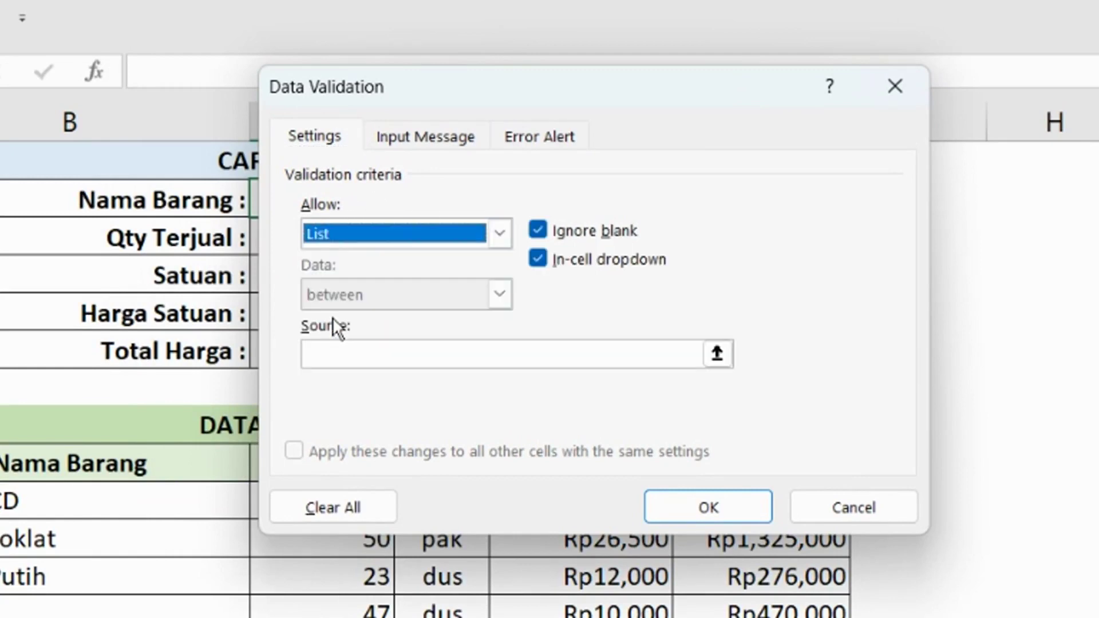
# - Pick the product names B10:B74 on the sheet as the list source
pyautogui.click(331, 353)
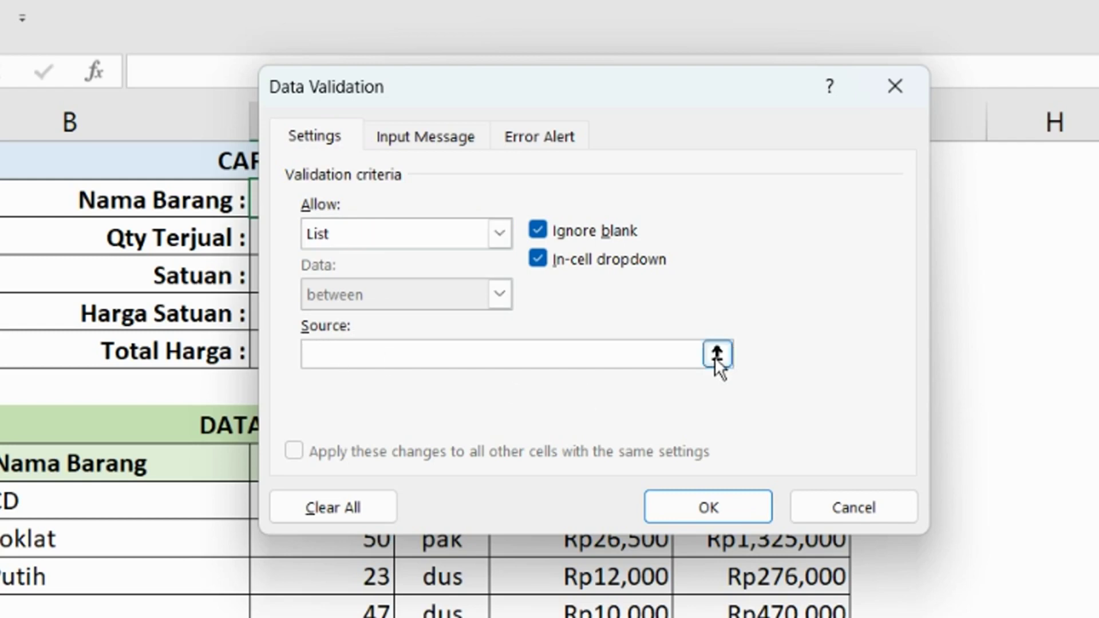
pyautogui.click(717, 355)
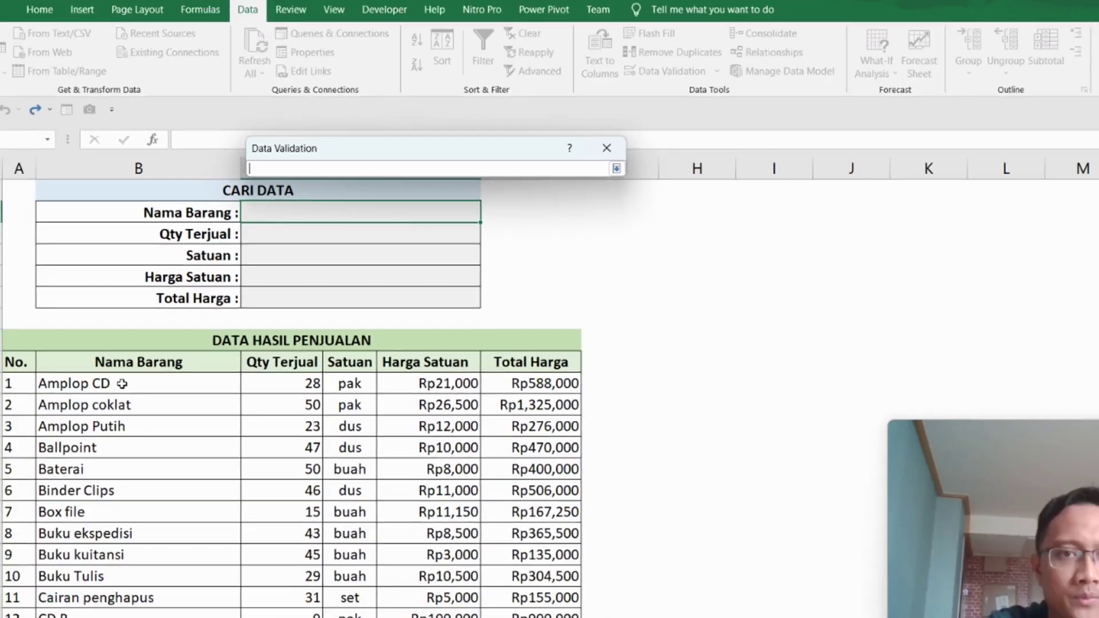
pyautogui.click(134, 366)
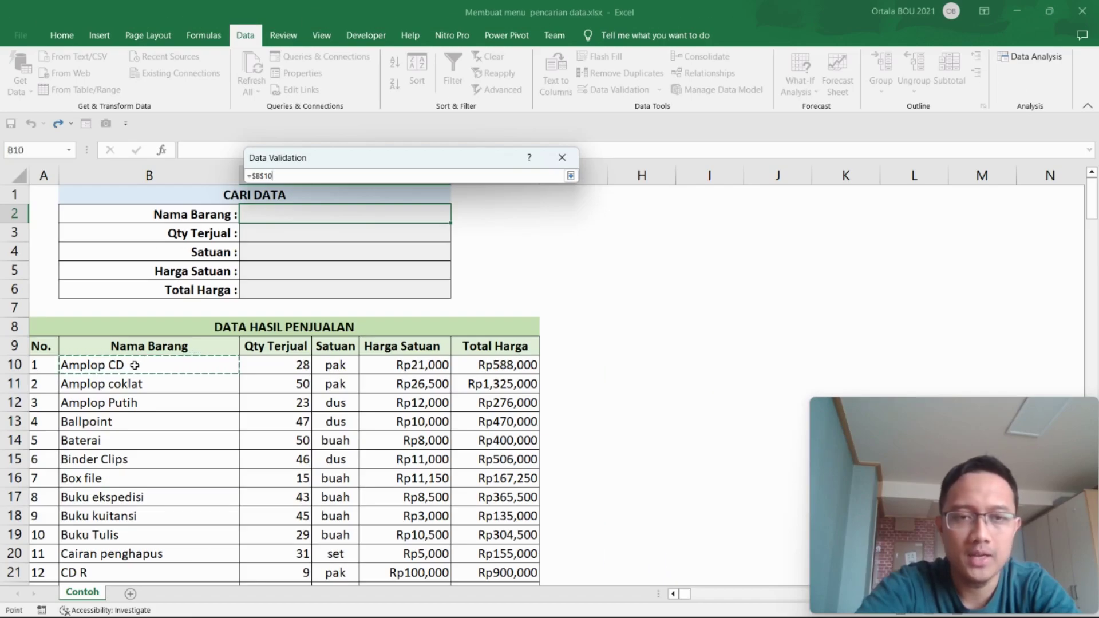
pyautogui.moveTo(135, 365); pyautogui.dragTo(102, 576)
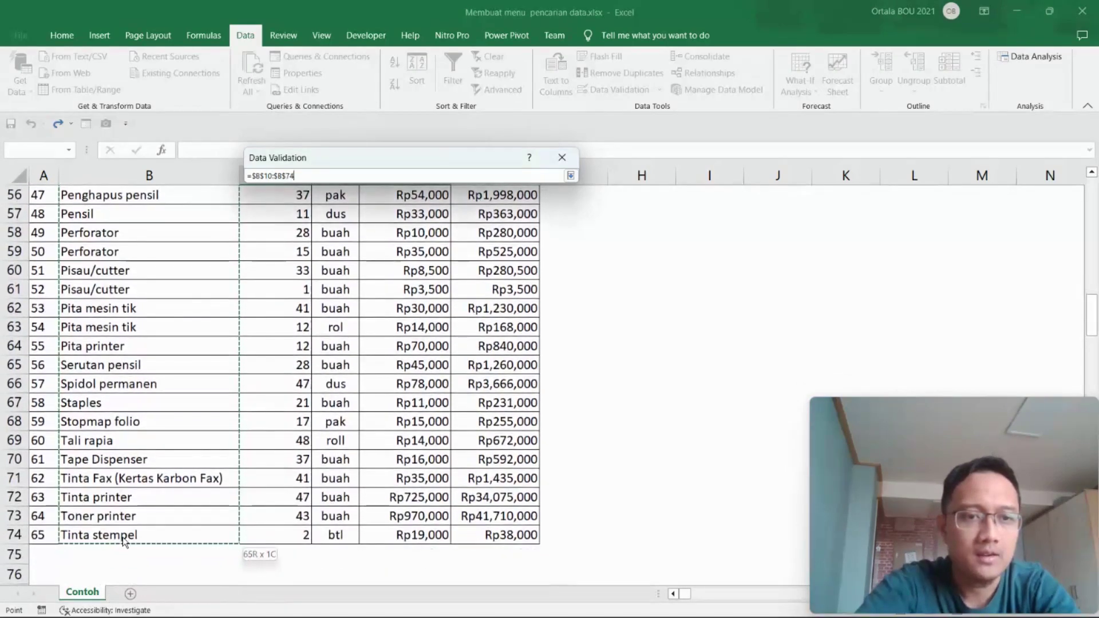
pyautogui.moveTo(102, 576); pyautogui.dragTo(103, 539)
pyautogui.click(573, 175)
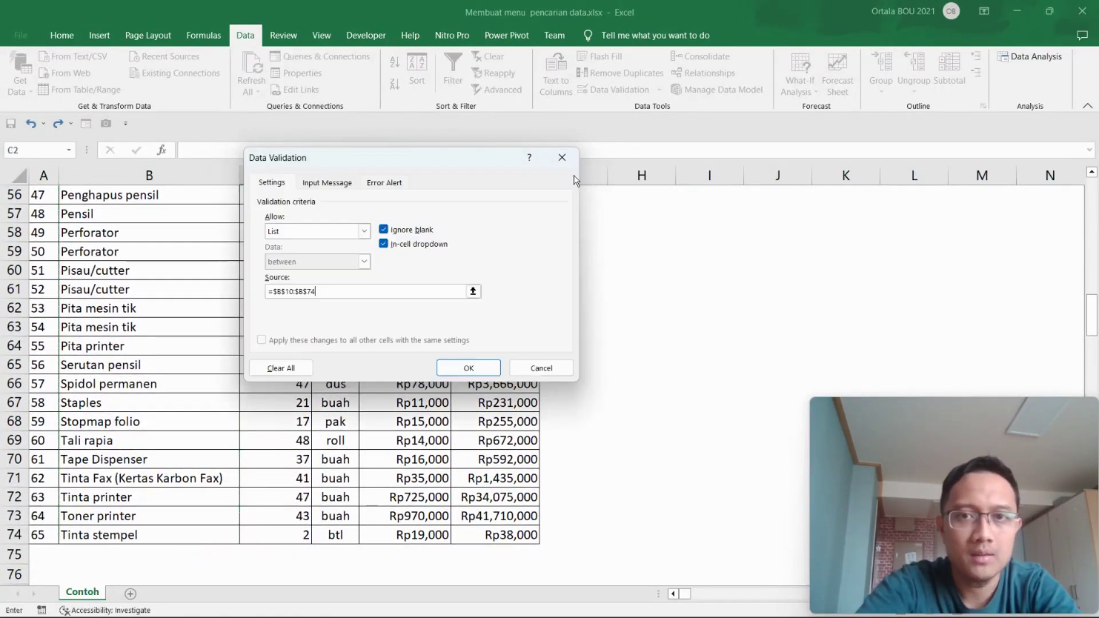
# - Confirm the C2 dropdown list and scroll back to the top of the sheet
pyautogui.click(455, 367)
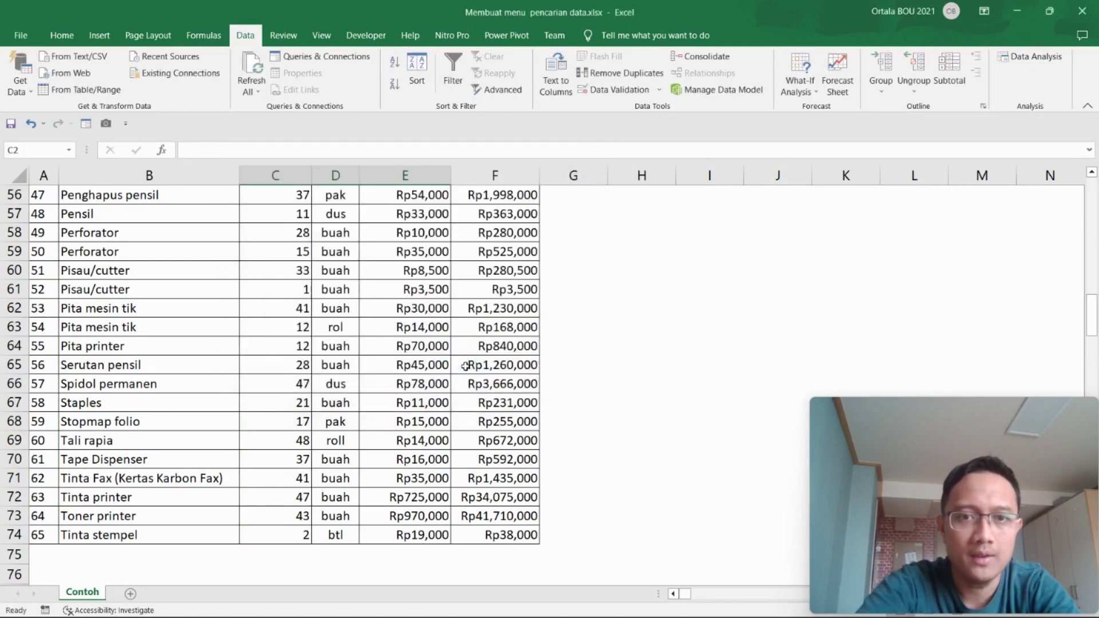
pyautogui.click(495, 312)
pyautogui.scroll(6, 497, 321)
pyautogui.scroll(8, 497, 321)
pyautogui.scroll(5, 497, 320)
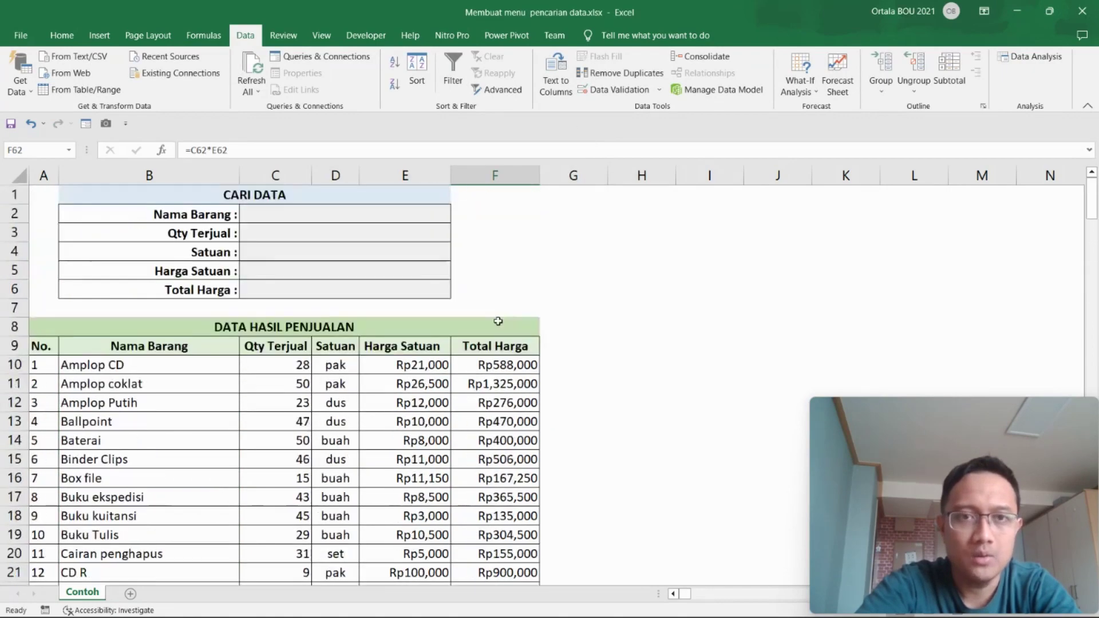
# - Try the C2 dropdown with Amplop coklat and Box file, ending on Buku Tulis
pyautogui.click(390, 215)
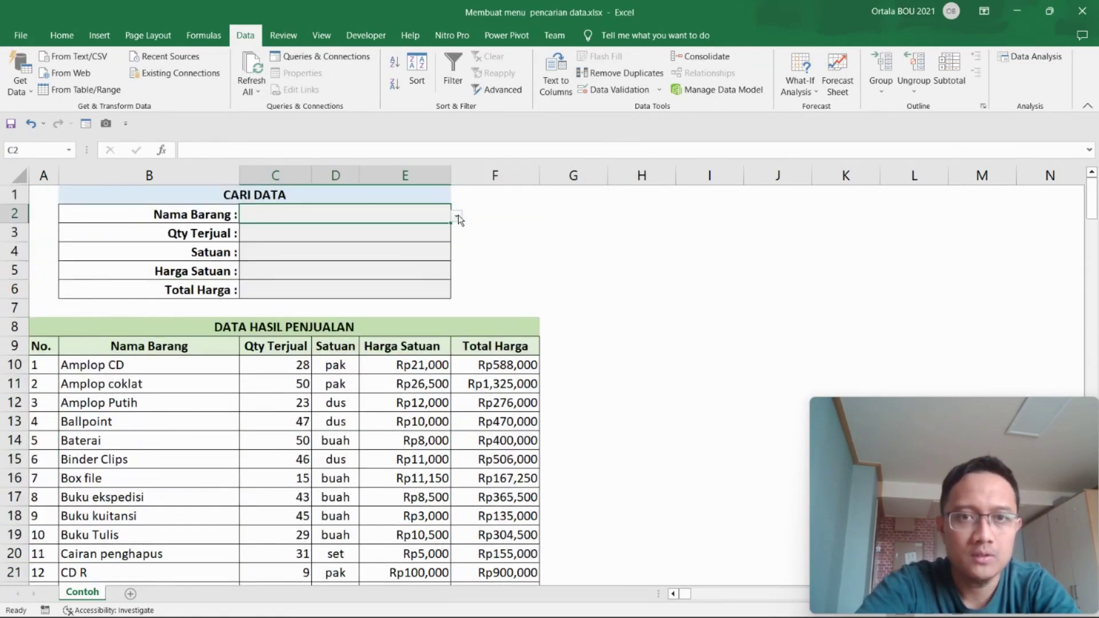
pyautogui.click(457, 217)
pyautogui.click(368, 245)
pyautogui.click(457, 216)
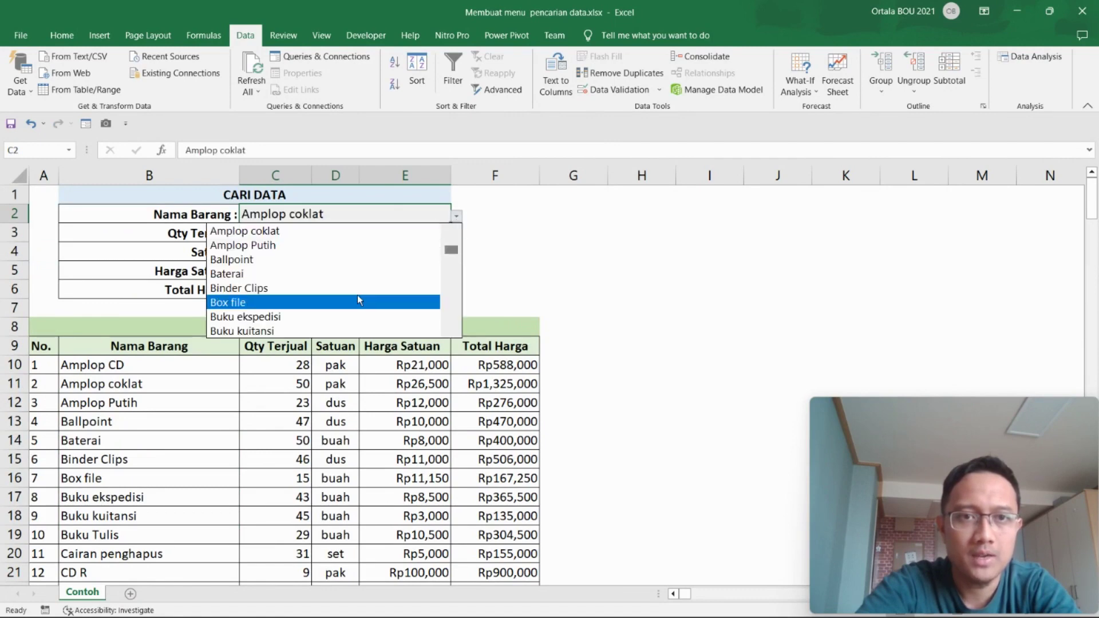
pyautogui.click(359, 302)
pyautogui.click(457, 216)
pyautogui.click(363, 272)
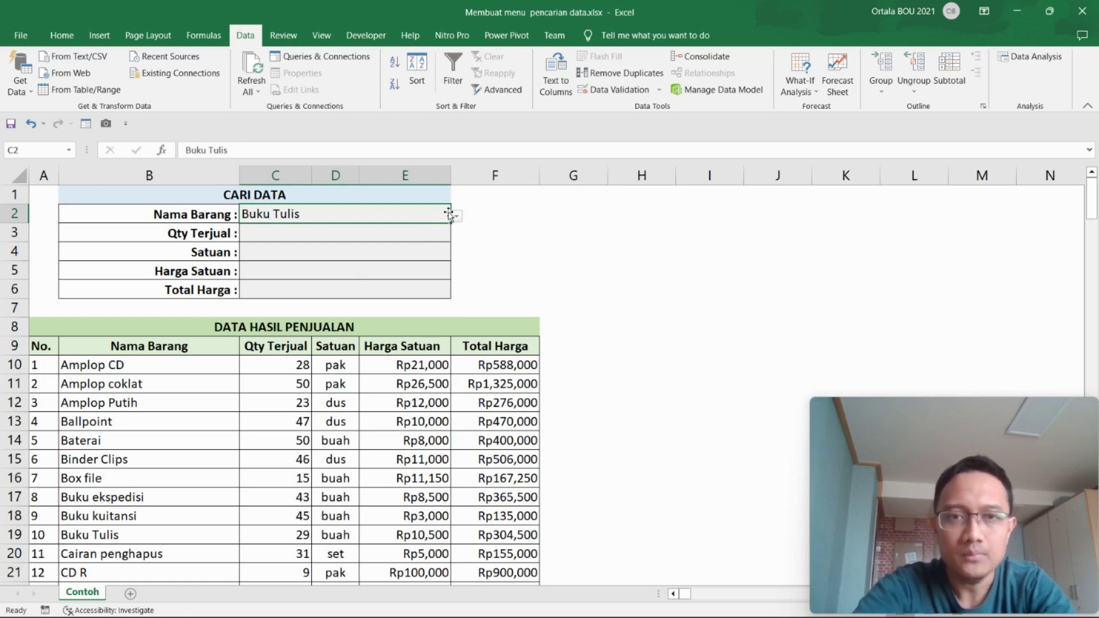
# - Review the empty Qty Terjual, Harga Satuan and Total Harga answer cells
pyautogui.click(396, 237)
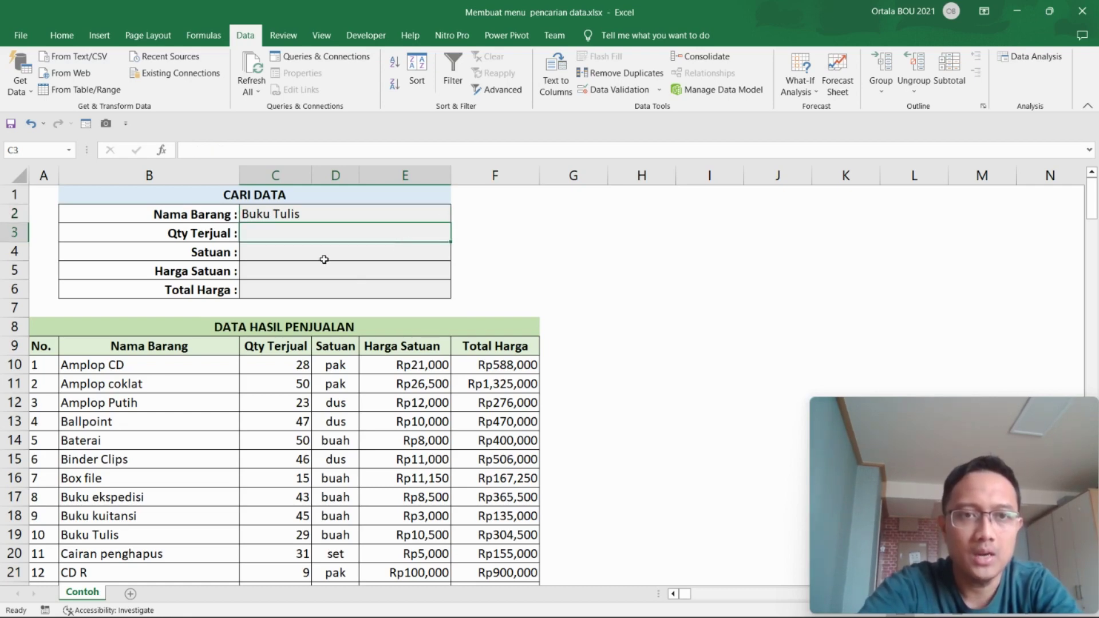
pyautogui.click(328, 270)
pyautogui.click(326, 232)
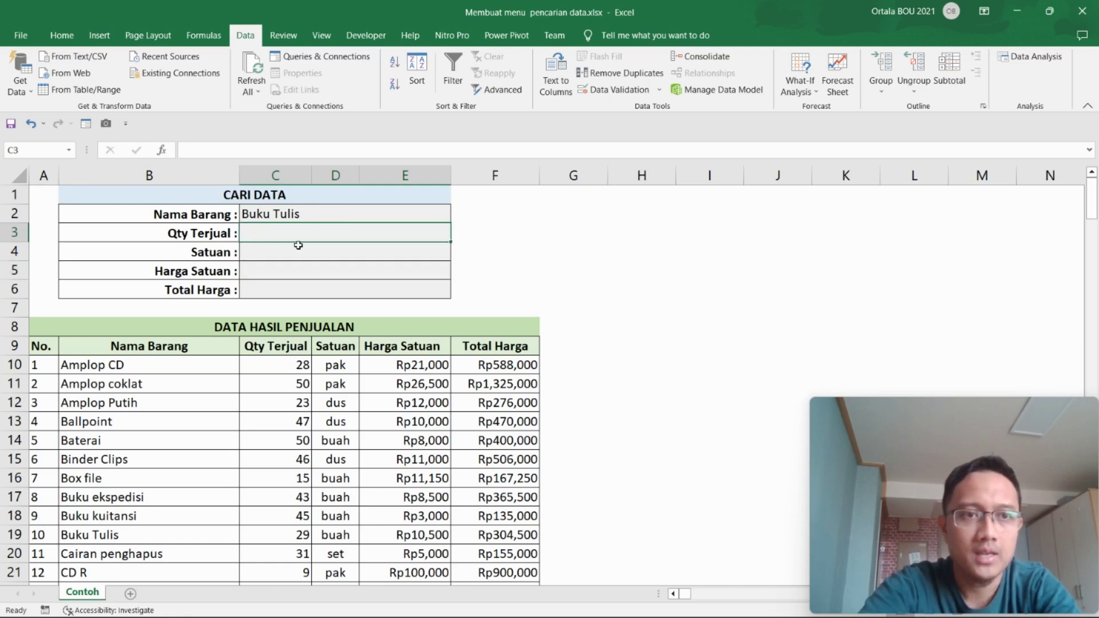
pyautogui.click(298, 290)
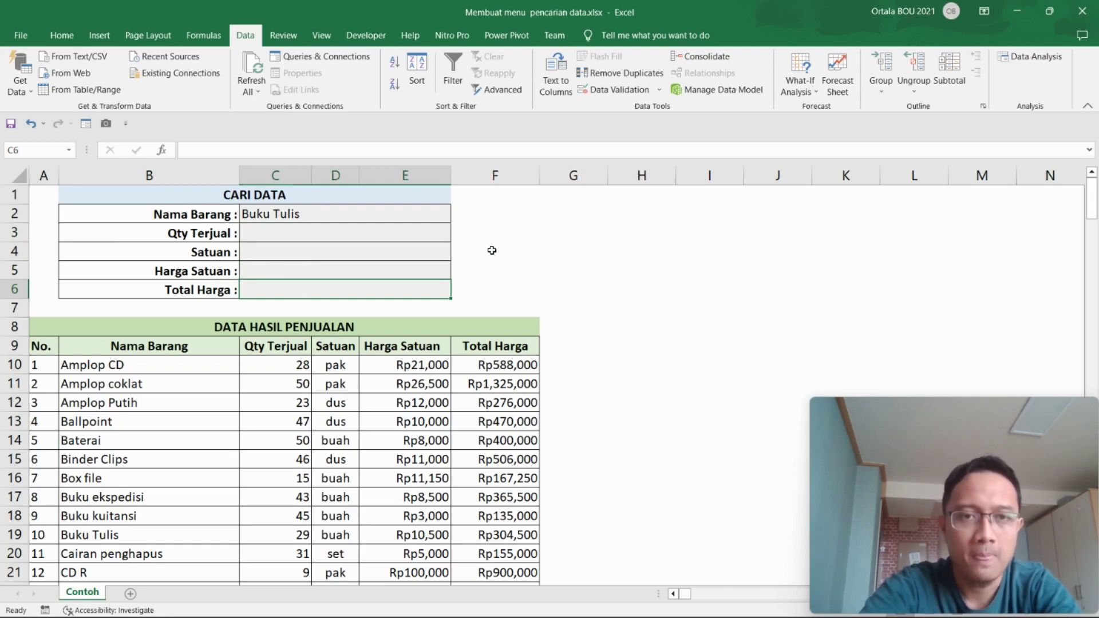
pyautogui.click(396, 235)
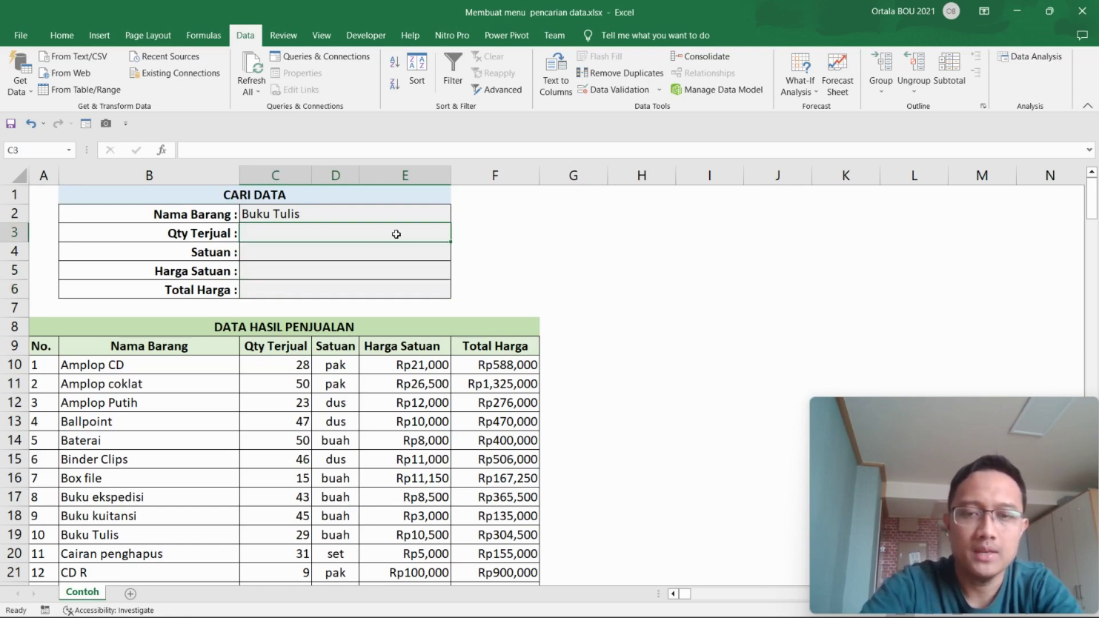
# - Begin =vlookup( in C3 with absolute $C$2 as lookup value, starting the table at B10
pyautogui.write('=vlookup')
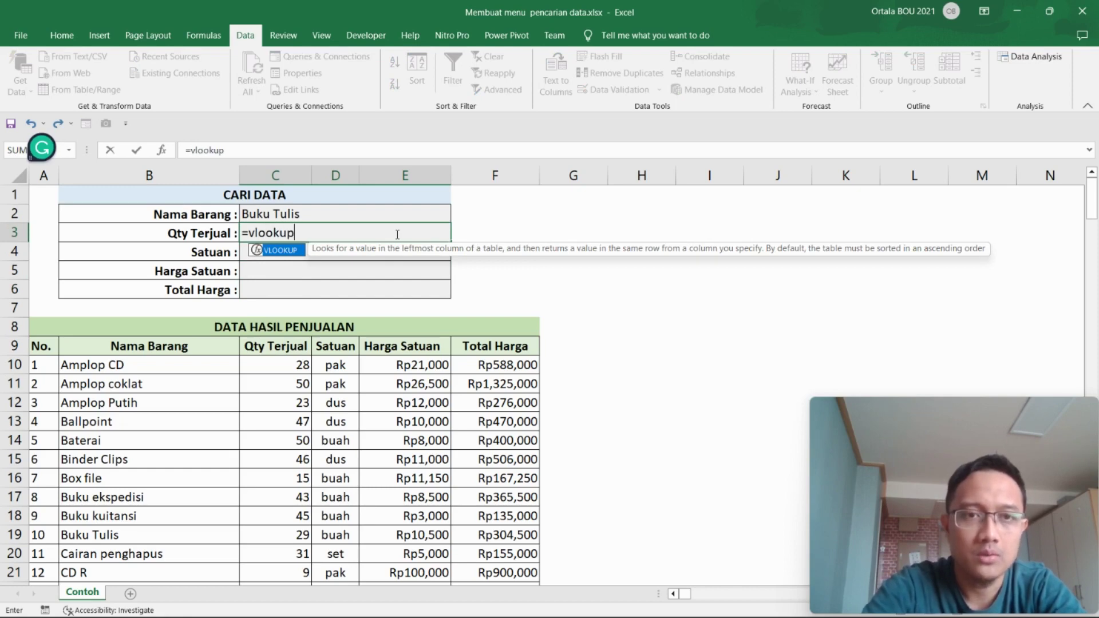
pyautogui.write('(')
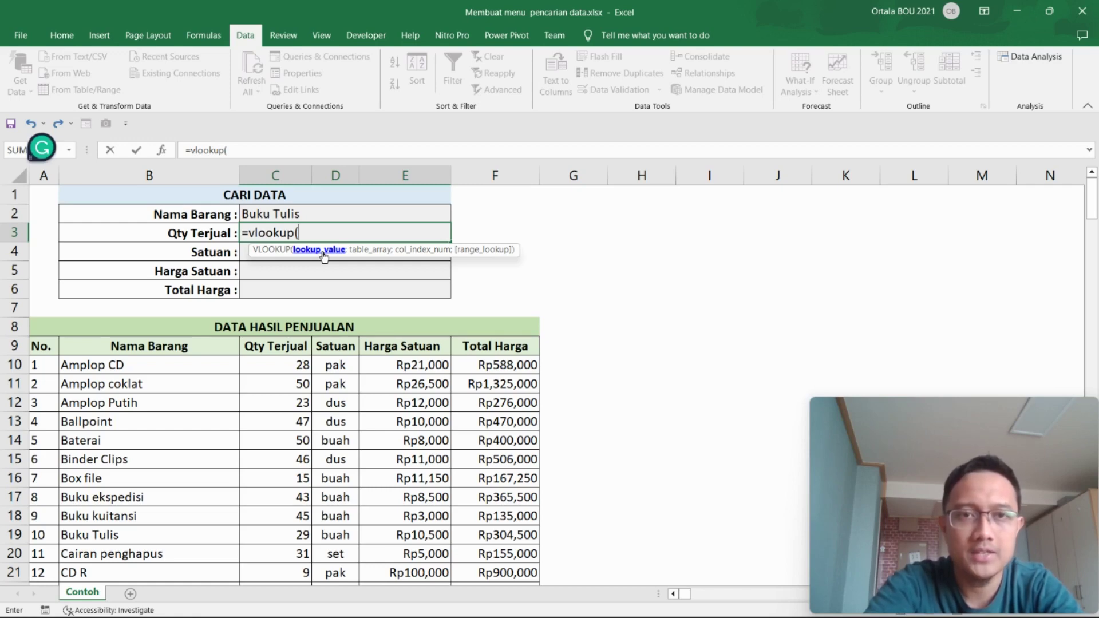
pyautogui.click(310, 215)
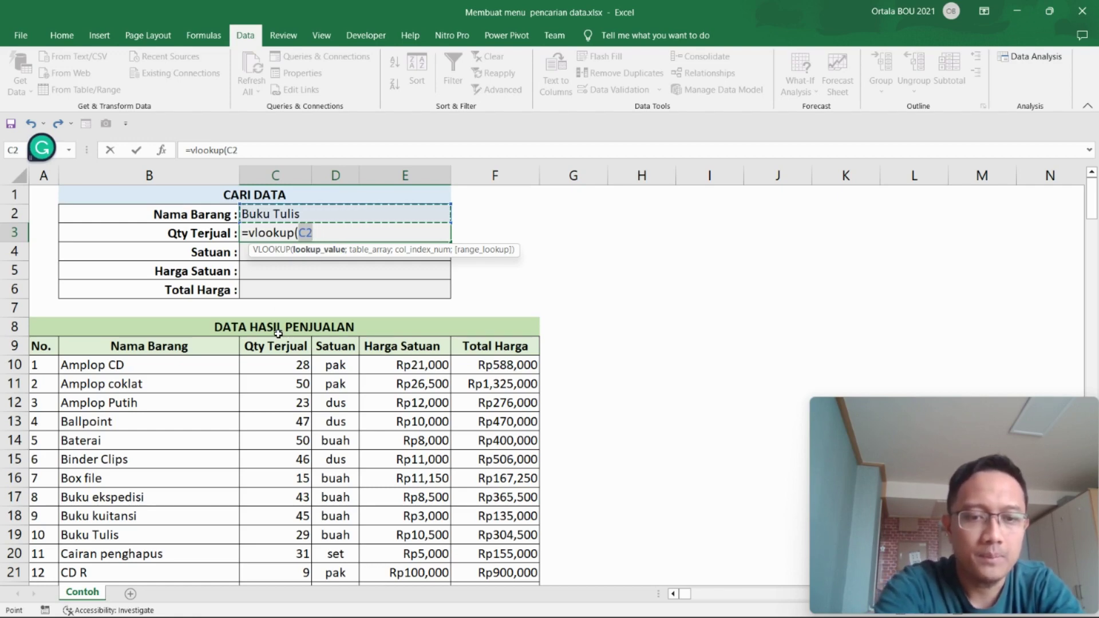
pyautogui.press('F4')
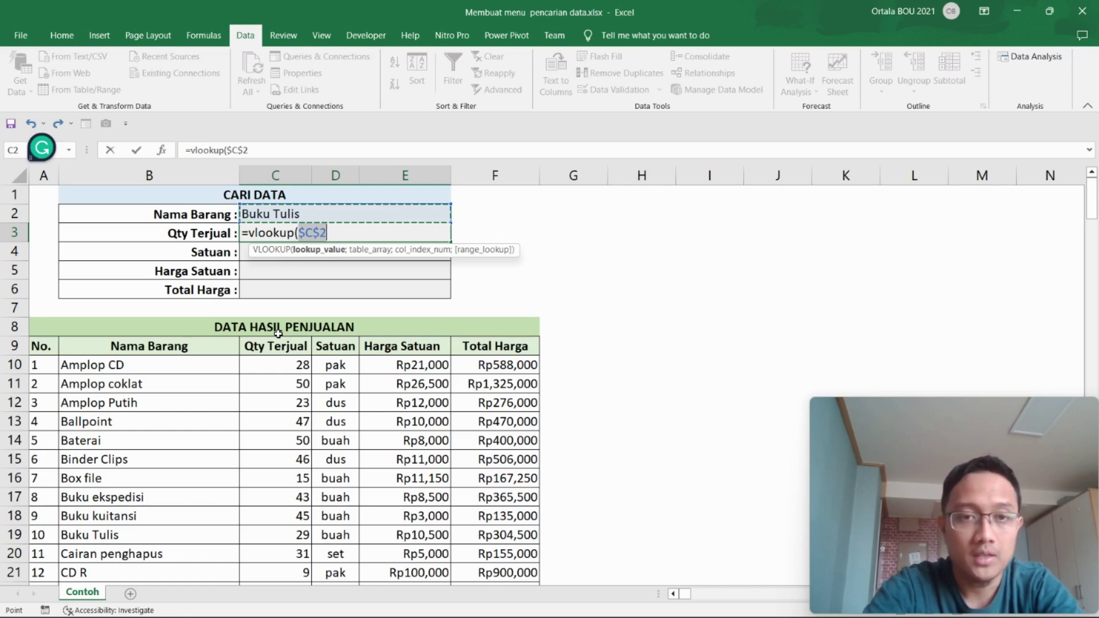
pyautogui.write(';')
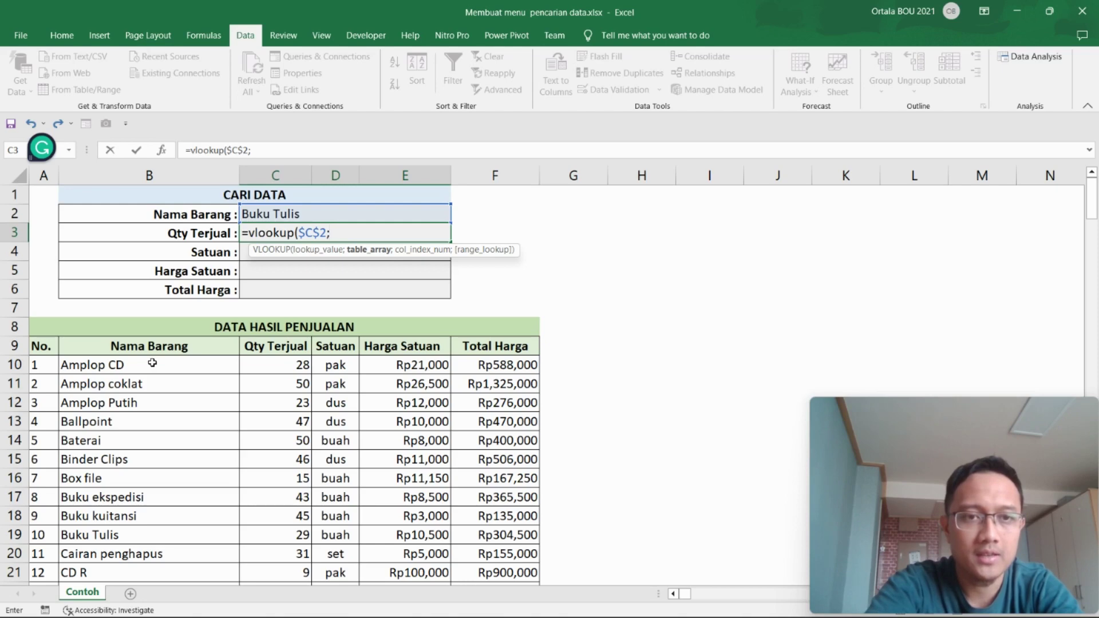
pyautogui.click(148, 368)
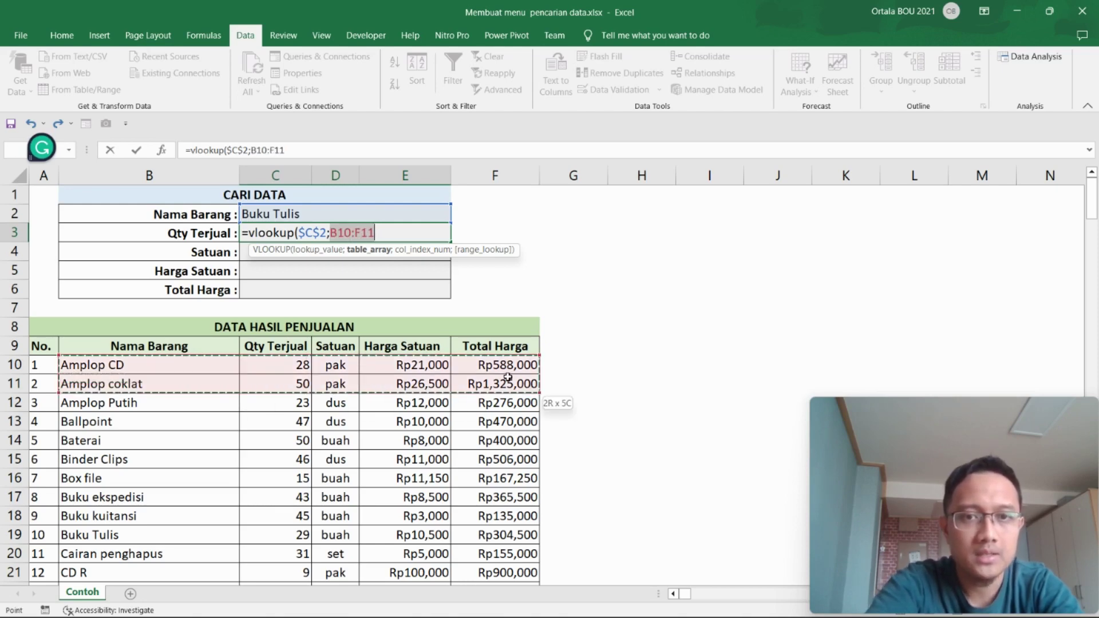
# - Set the table_array to absolute $B$10:$F$74, undoing an accidental overwrite, then add ;
pyautogui.moveTo(169, 369)
pyautogui.mouseDown()
pyautogui.moveTo(513, 439)
pyautogui.moveTo(516, 586)
pyautogui.mouseUp()
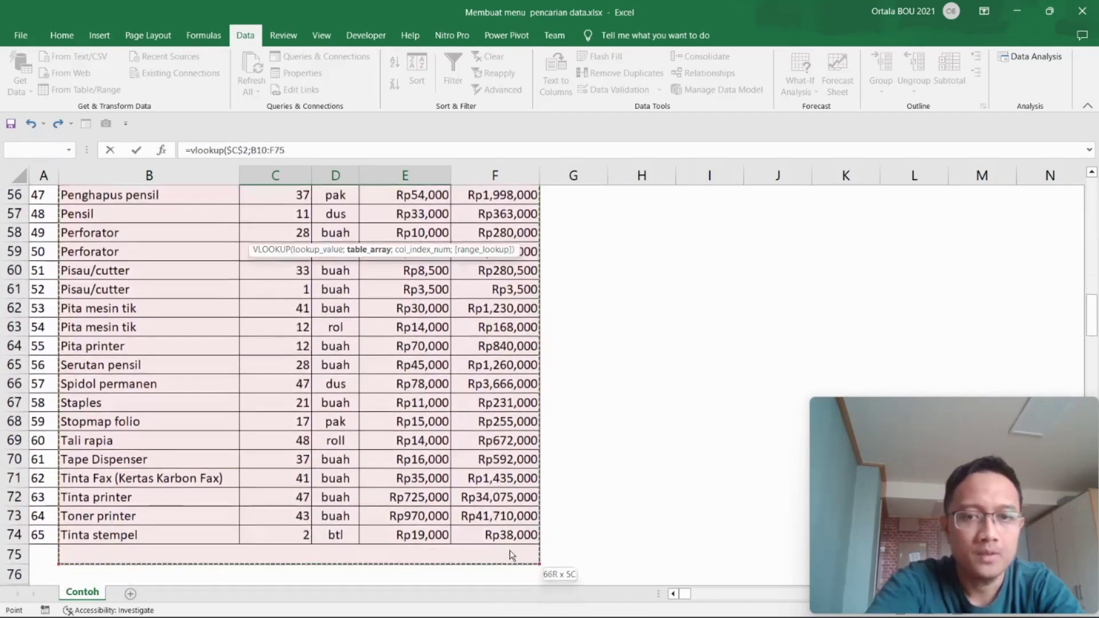
pyautogui.moveTo(493, 610); pyautogui.dragTo(515, 538)
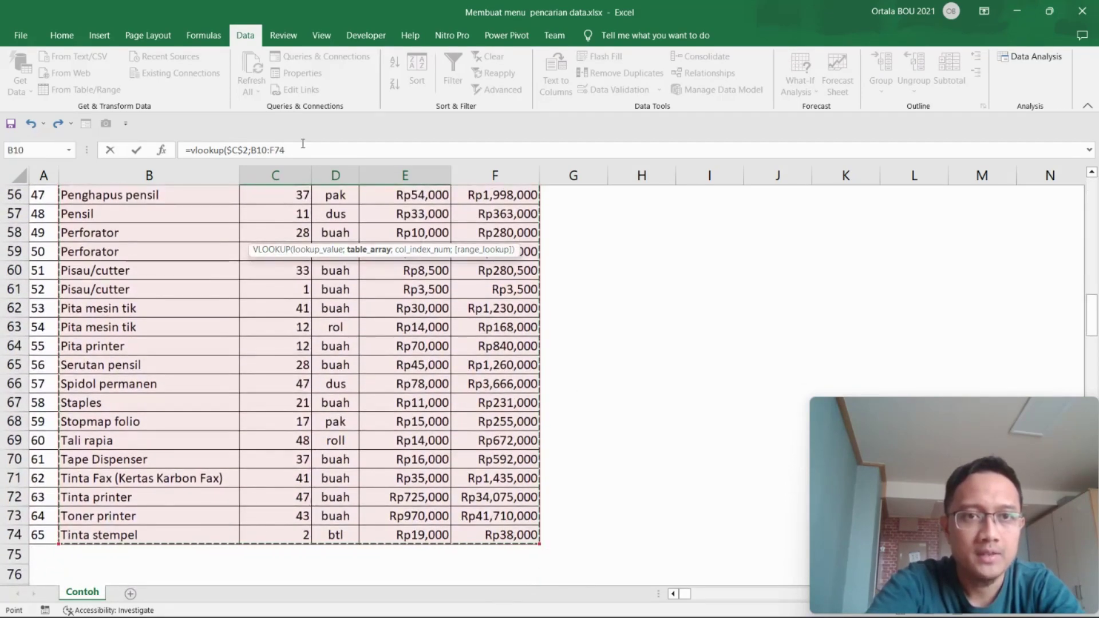
pyautogui.moveTo(285, 150); pyautogui.dragTo(250, 150)
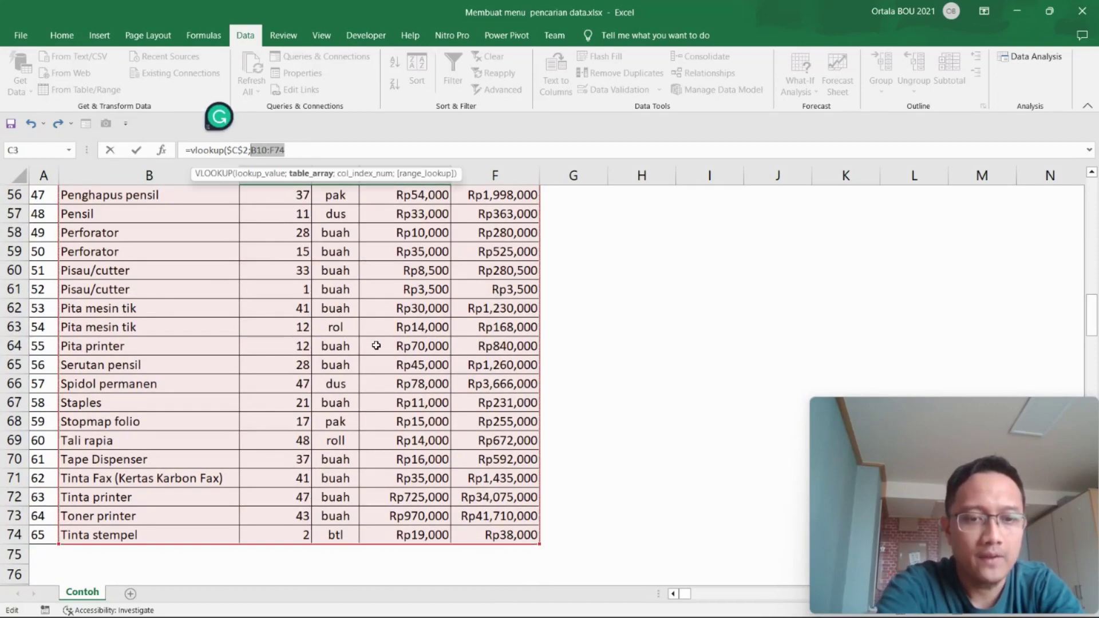
pyautogui.press('F4')
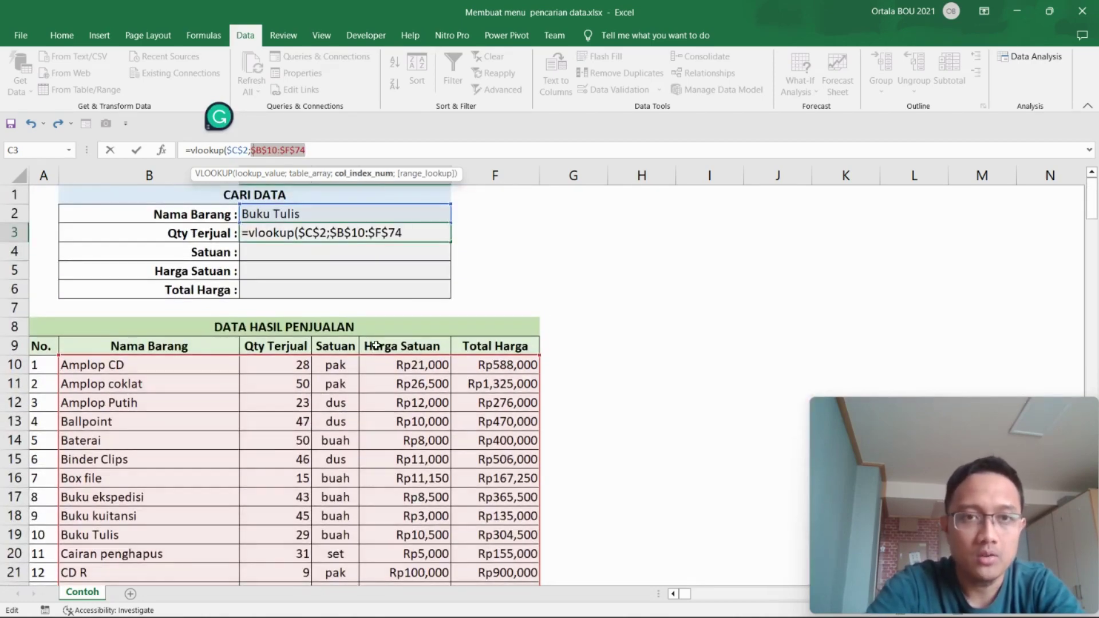
pyautogui.write(';')
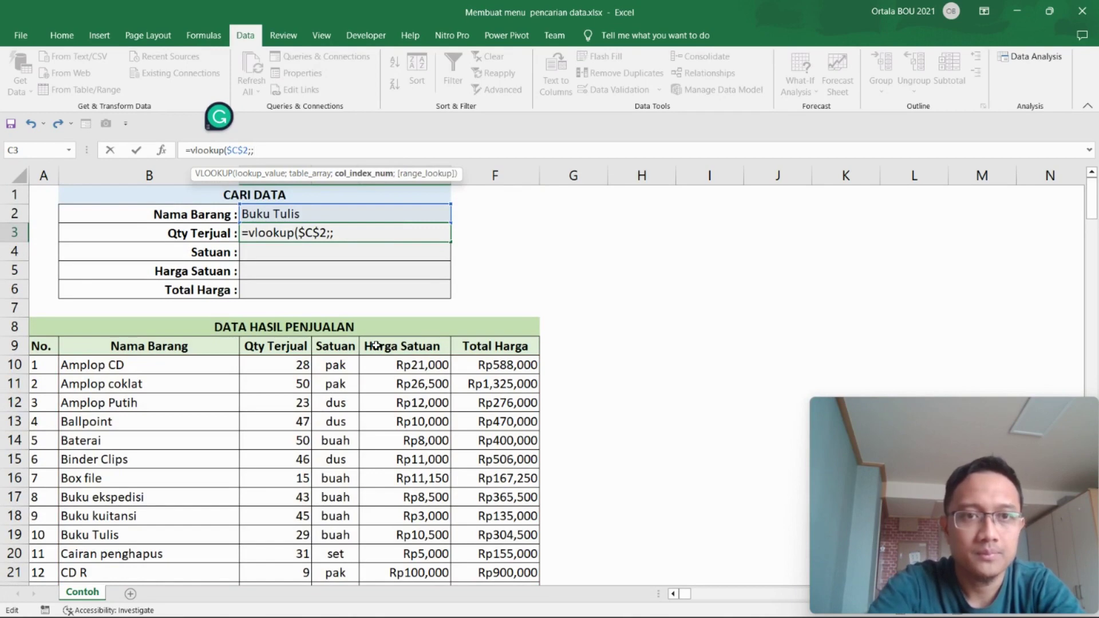
pyautogui.hotkey('ctrl', 'z')
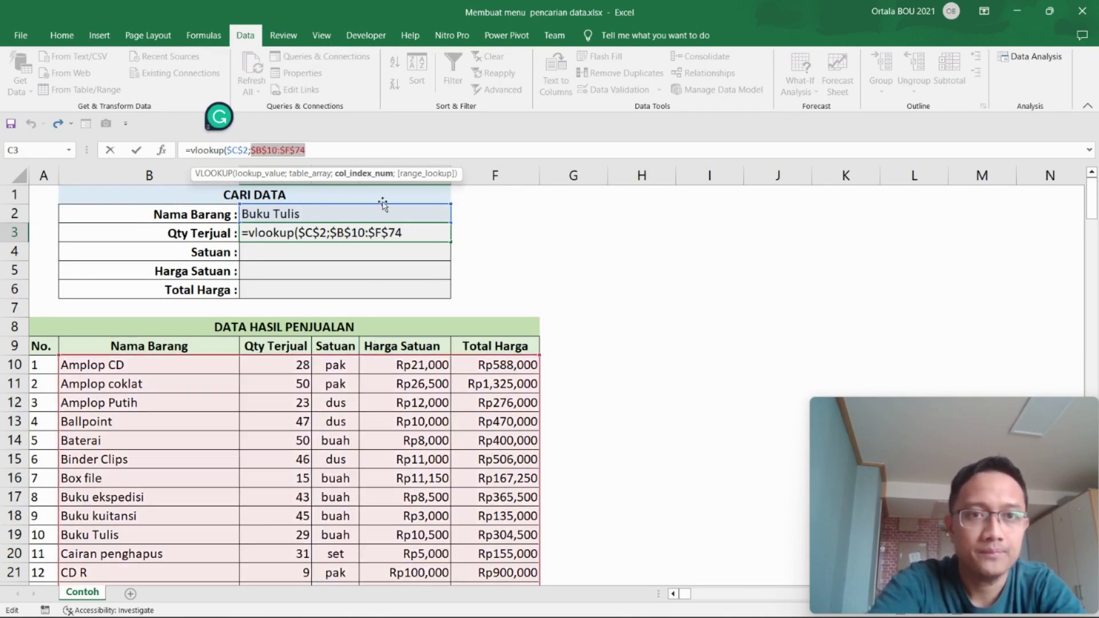
pyautogui.click(347, 149)
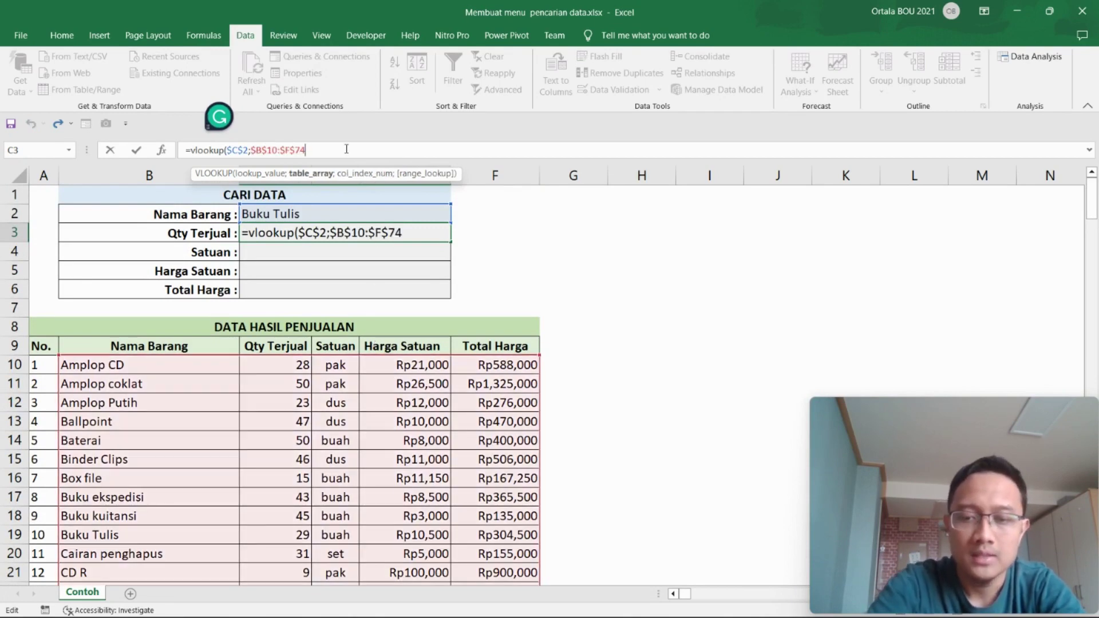
pyautogui.write(';')
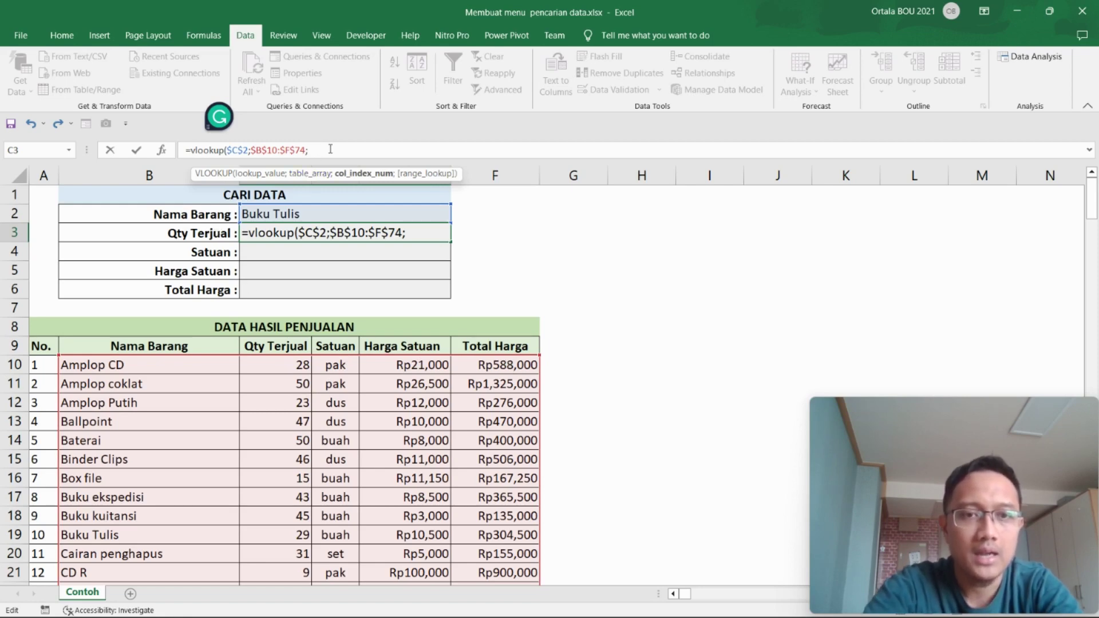
# - Complete the C3 VLOOKUP with column 2 and exact match 0, returning 29
pyautogui.write('2')
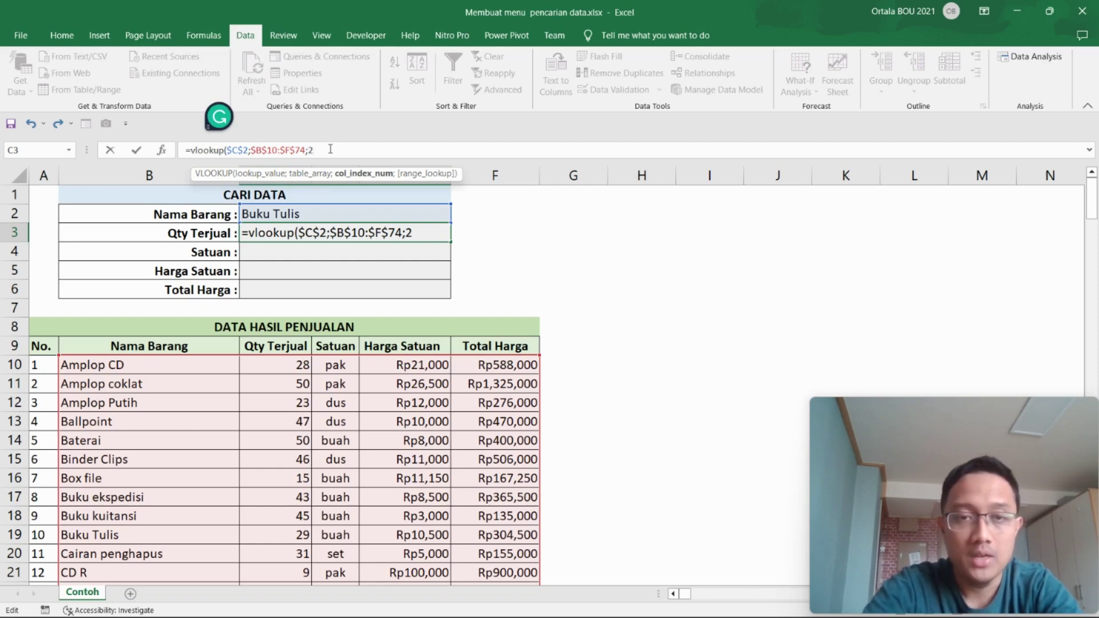
pyautogui.write(';')
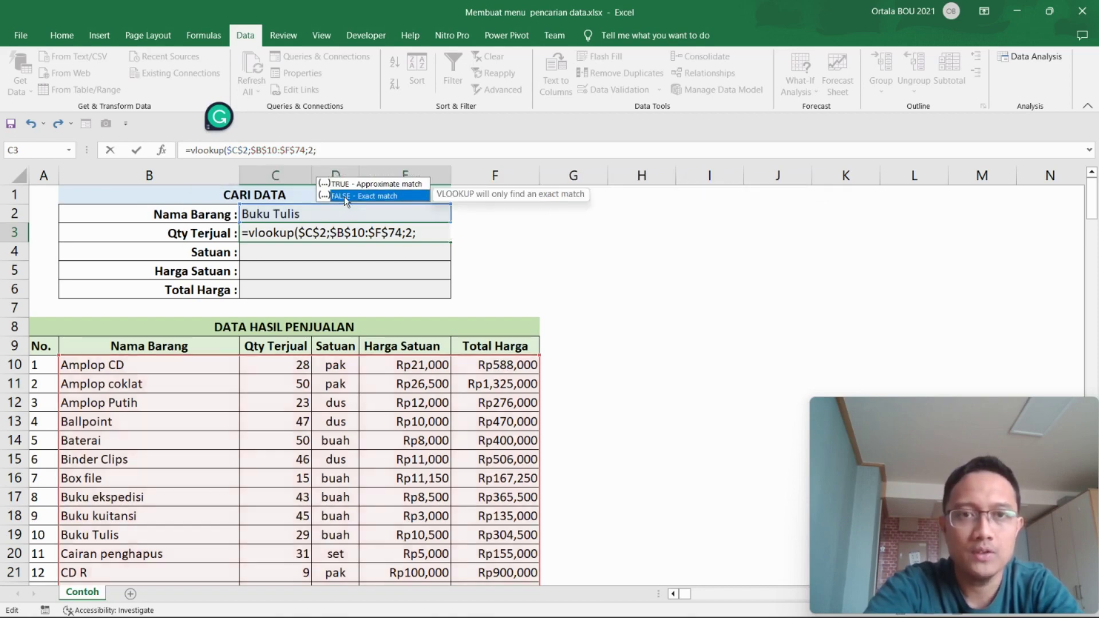
pyautogui.doubleClick(344, 197)
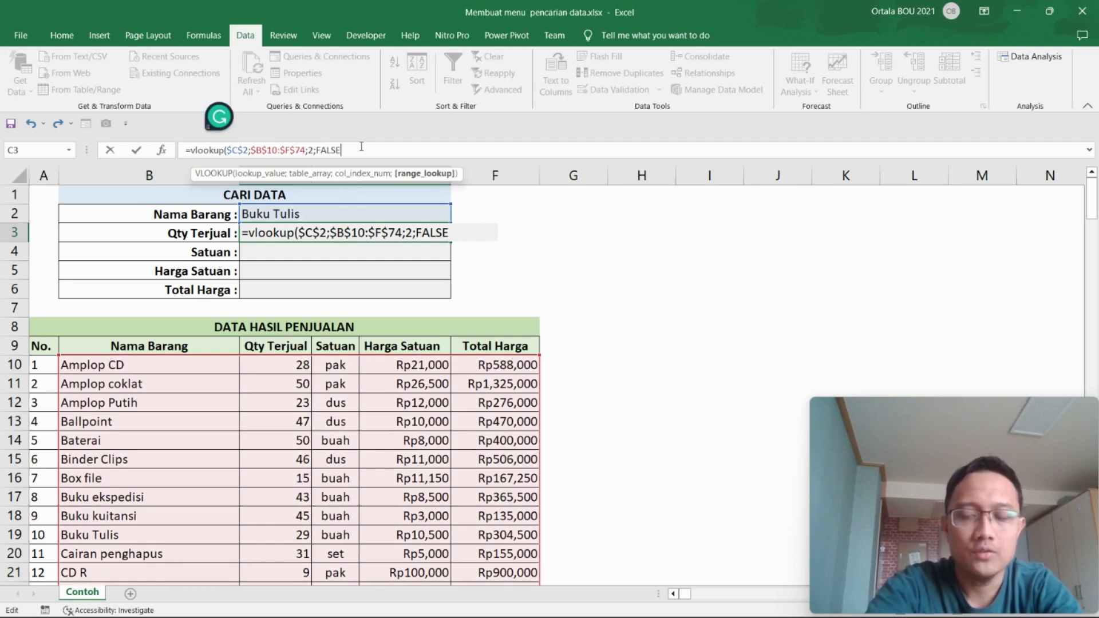
pyautogui.press('BackSpace')
pyautogui.press('BackSpace')
pyautogui.press('BackSpace')
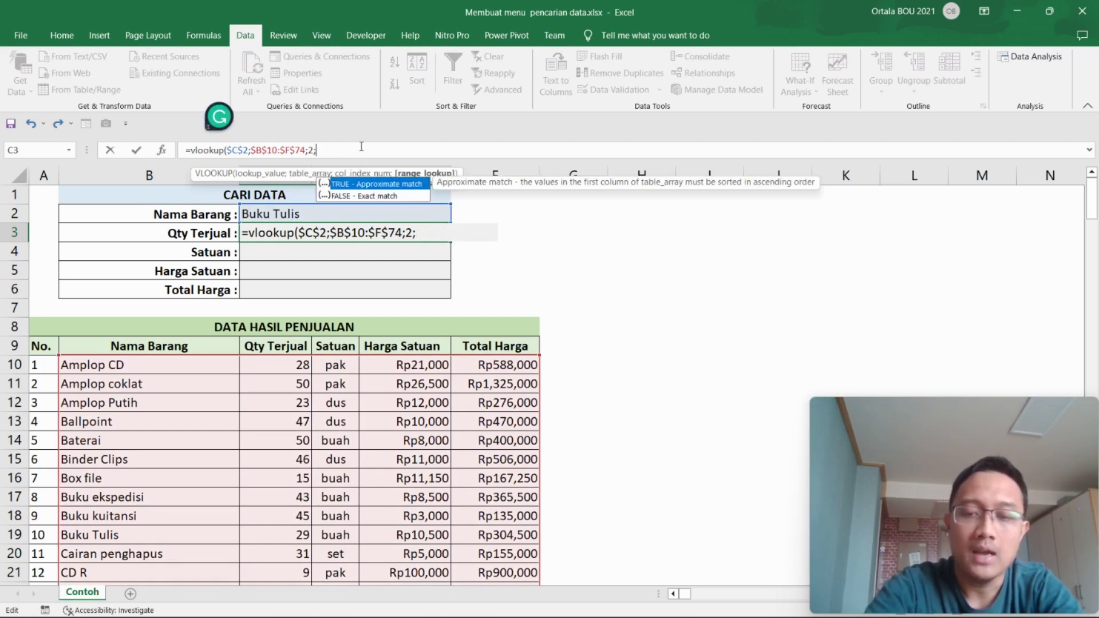
pyautogui.write('0')
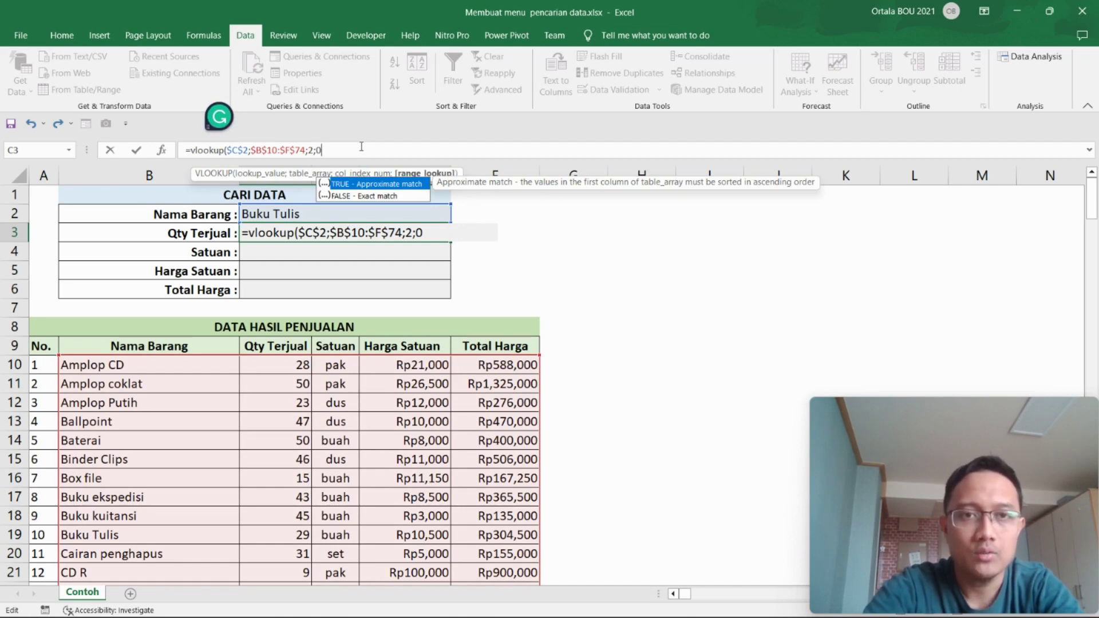
pyautogui.write(')')
pyautogui.press('Return')
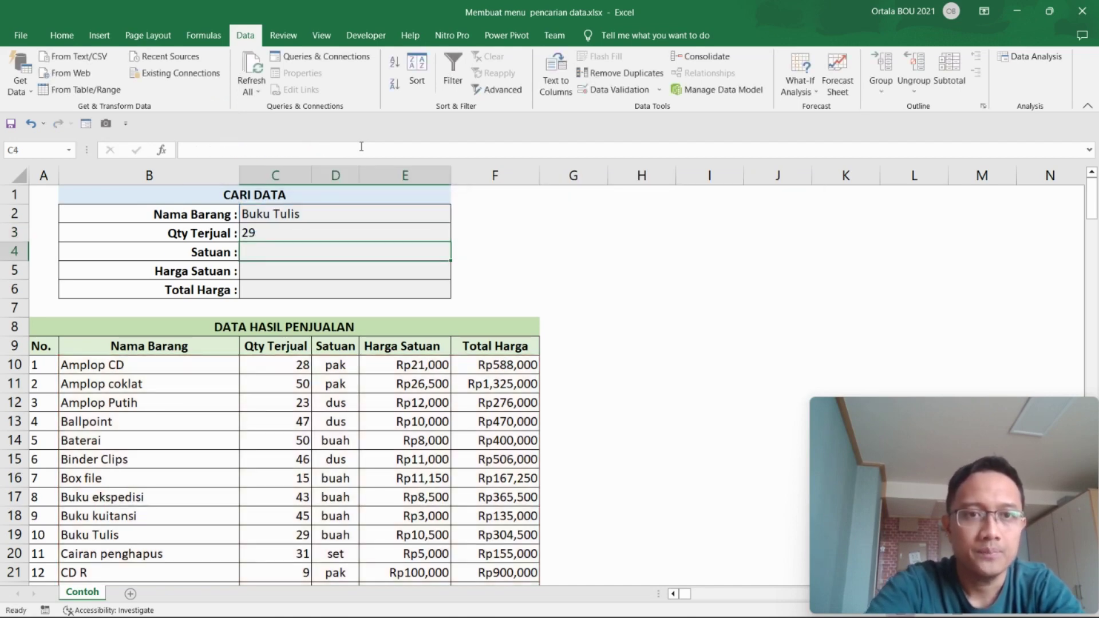
# - Copy the C3 lookup formula into C4:C6
pyautogui.click(279, 235)
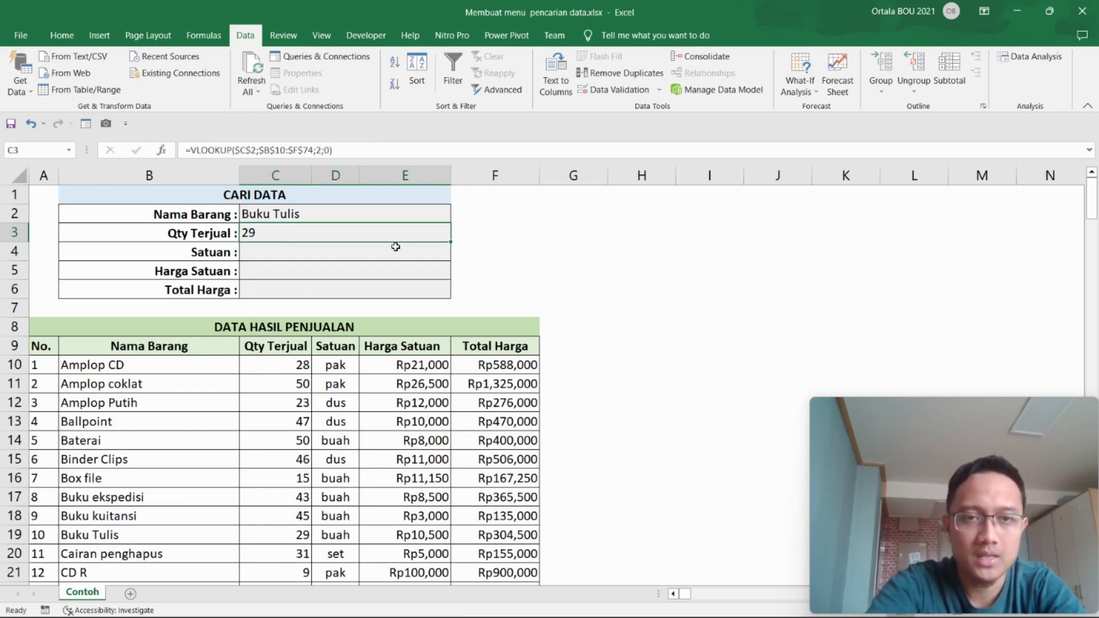
pyautogui.hotkey('ctrl', 'c')
pyautogui.moveTo(325, 252); pyautogui.dragTo(316, 287)
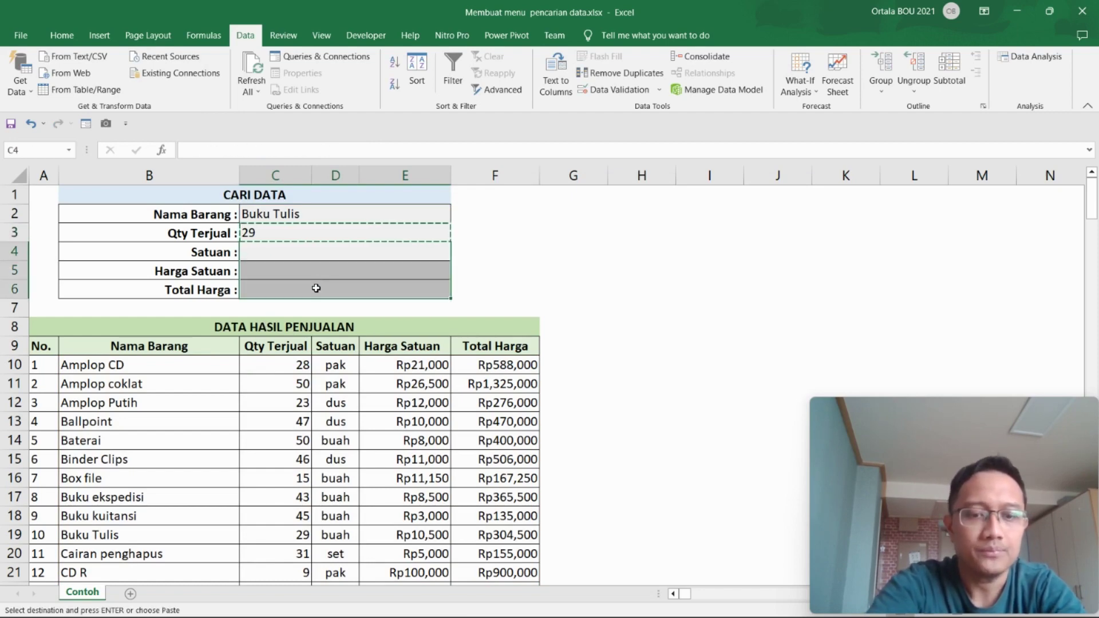
pyautogui.hotkey('ctrl', 'v')
pyautogui.press('Escape')
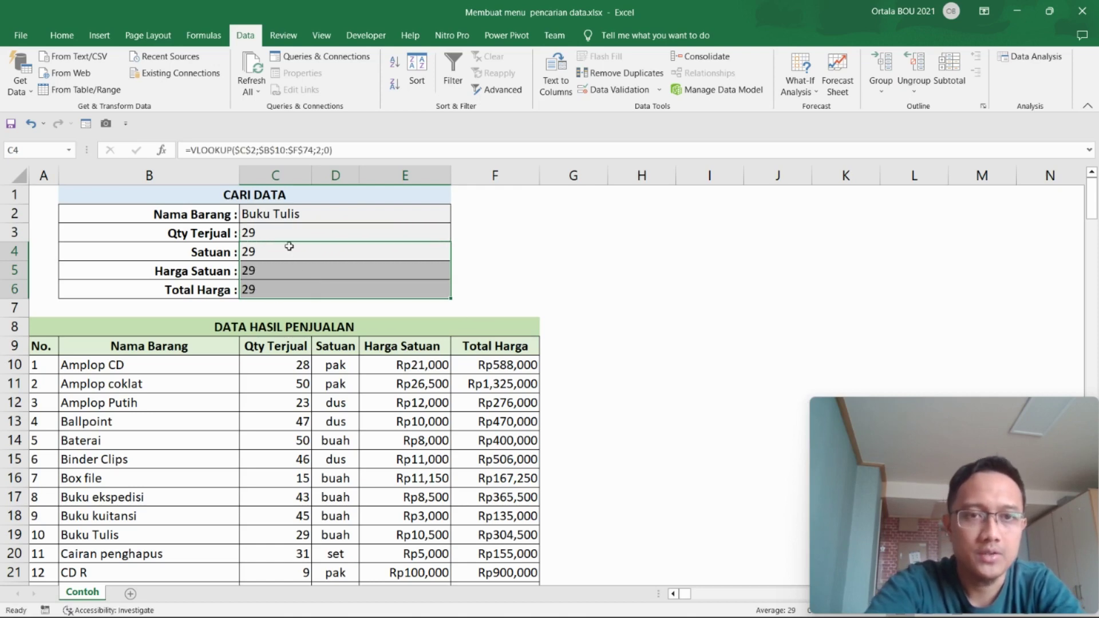
# - Change the column index to 3 in C4 and 4 in C5, showing buah and 10500
pyautogui.click(288, 250)
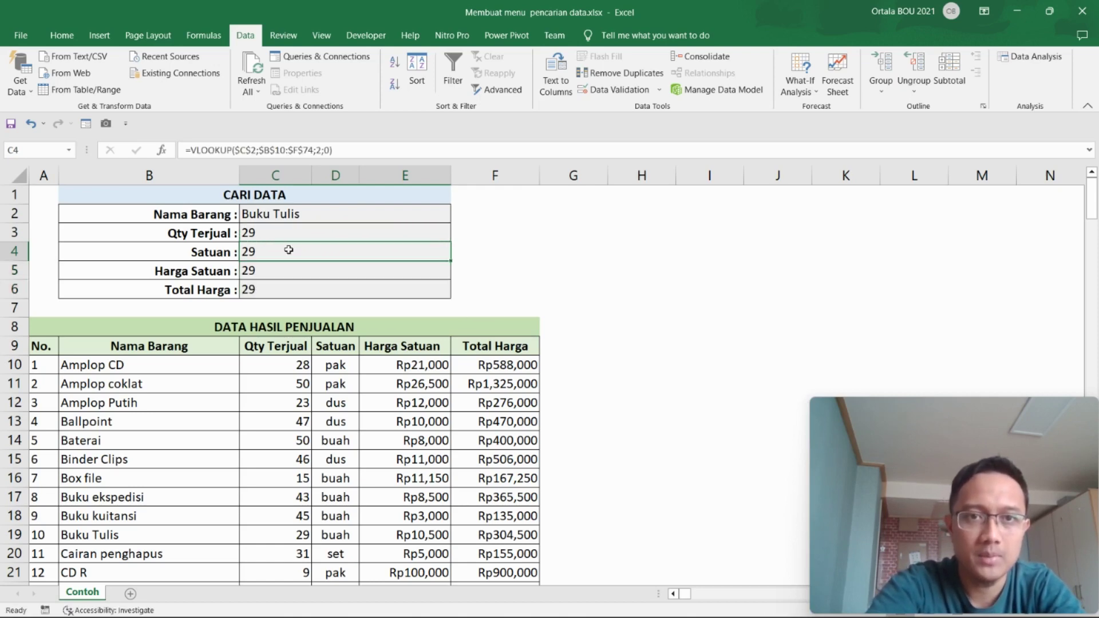
pyautogui.click(323, 150)
pyautogui.press('BackSpace')
pyautogui.write('3')
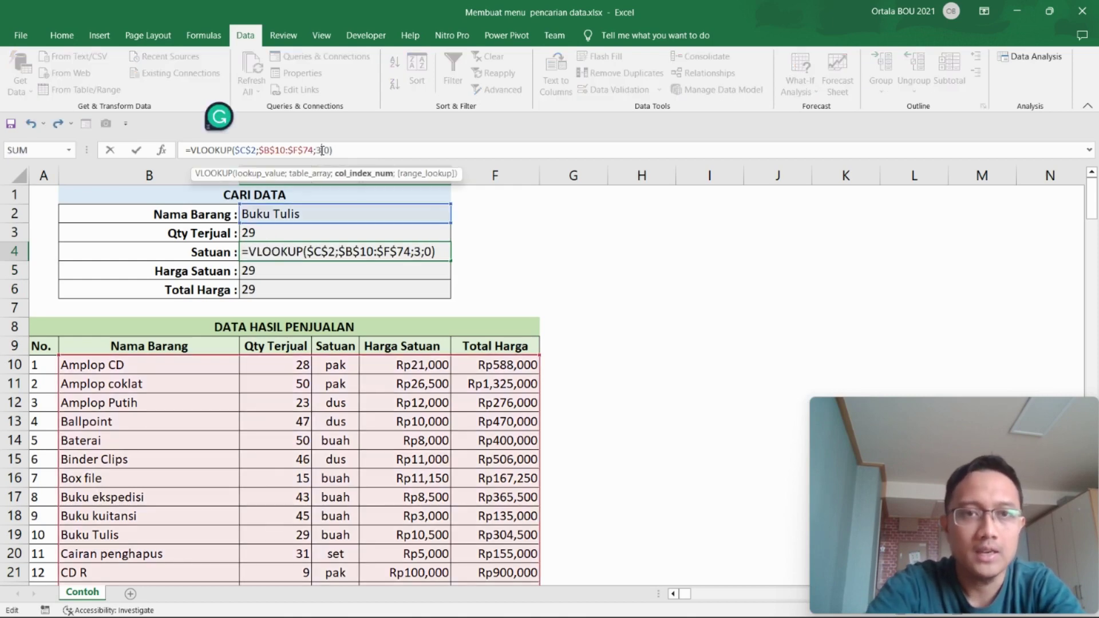
pyautogui.press('Return')
pyautogui.click(277, 284)
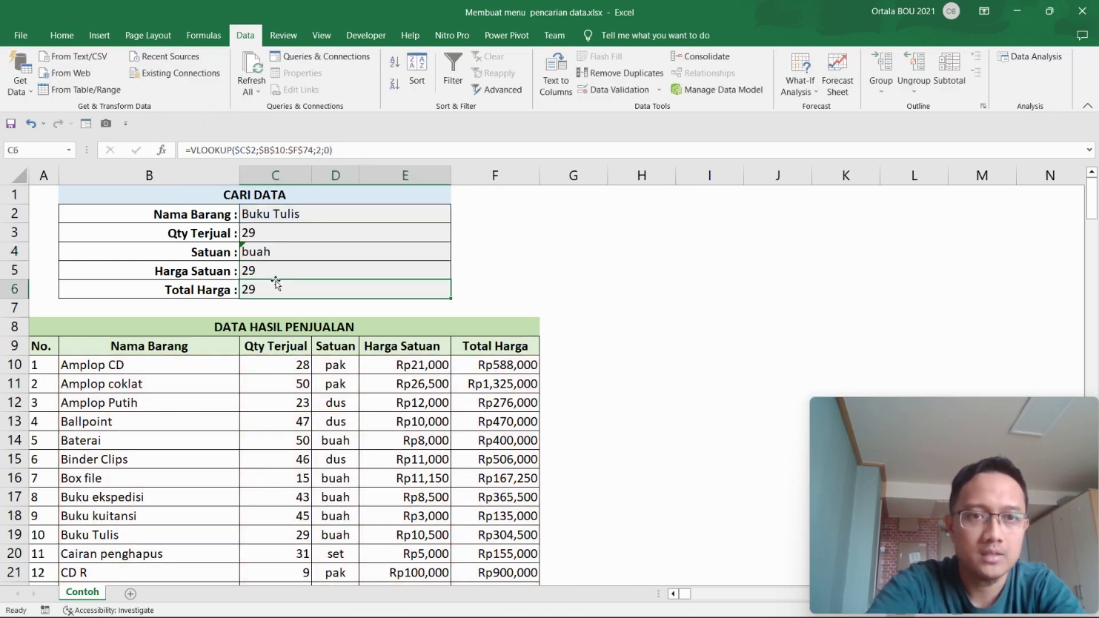
pyautogui.click(275, 269)
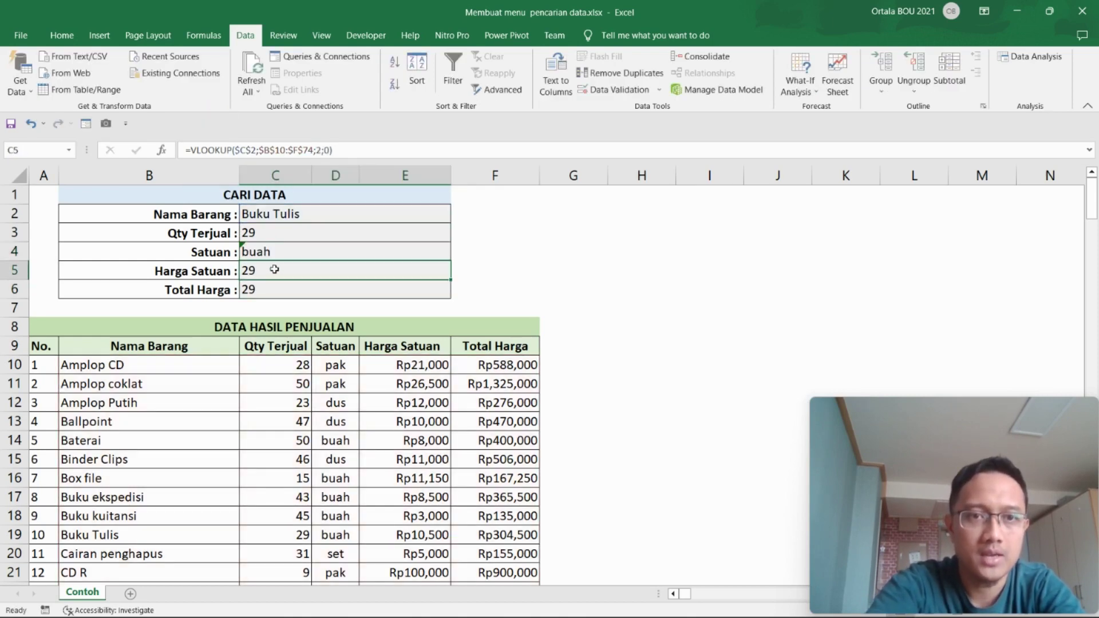
pyautogui.click(323, 150)
pyautogui.press('BackSpace')
pyautogui.write('4')
pyautogui.press('Return')
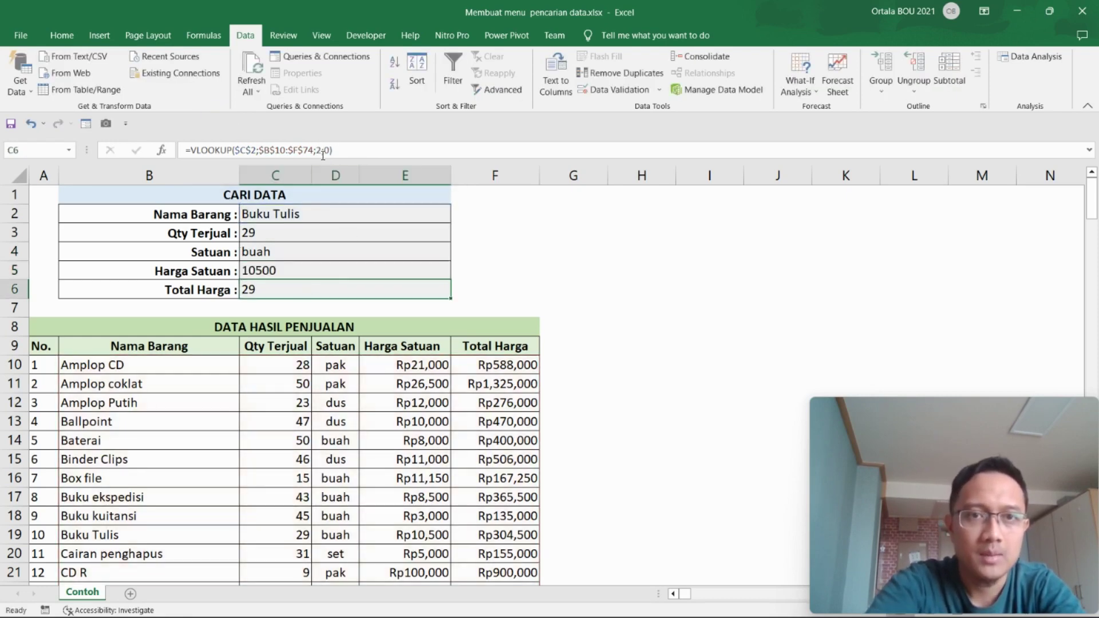
# - Change C6's column index to 5 to show 304500, then select C5:C6
pyautogui.click(322, 150)
pyautogui.press('BackSpace')
pyautogui.write('5')
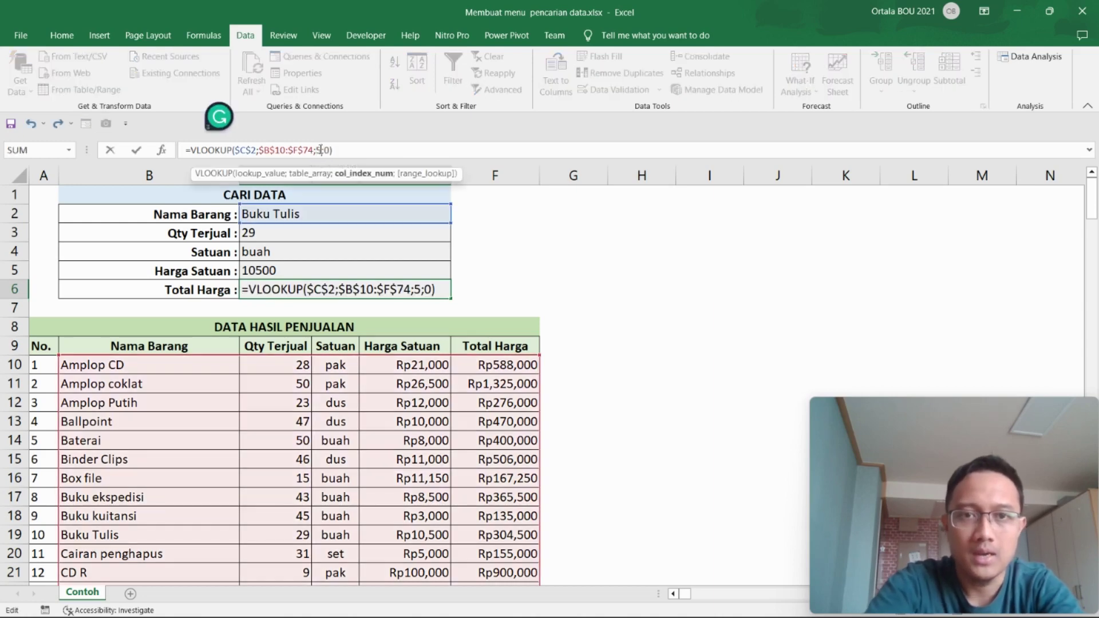
pyautogui.press('Return')
pyautogui.click(318, 272)
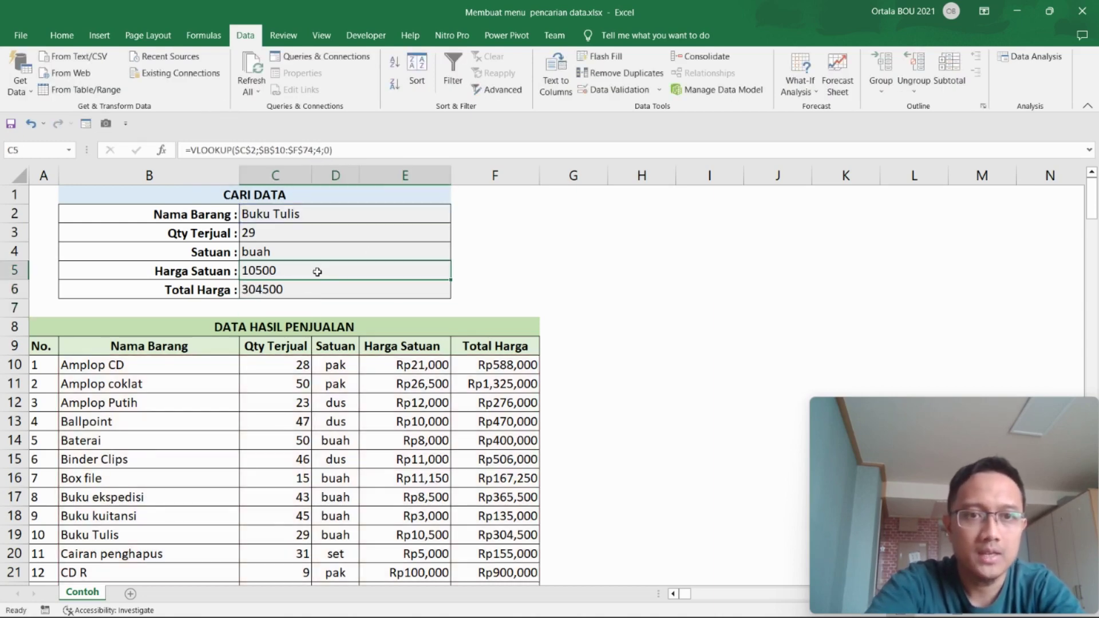
pyautogui.moveTo(317, 272); pyautogui.dragTo(317, 286)
pyautogui.click(62, 35)
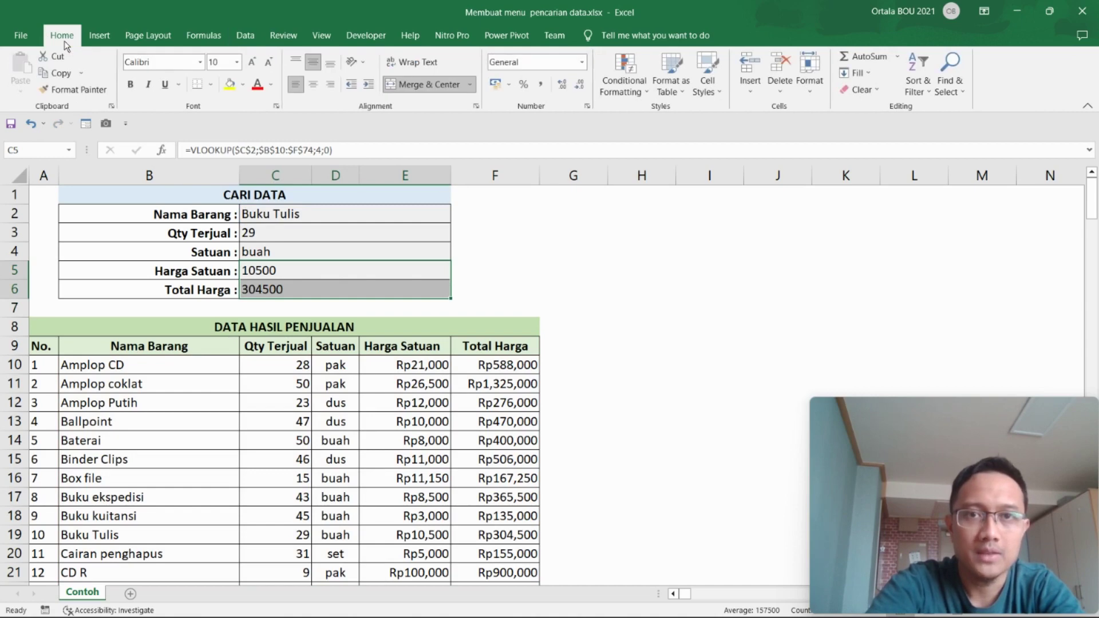
# - Format Harga Satuan and Total Harga as Currency, showing Rp10,500 and Rp304,500
pyautogui.click(583, 64)
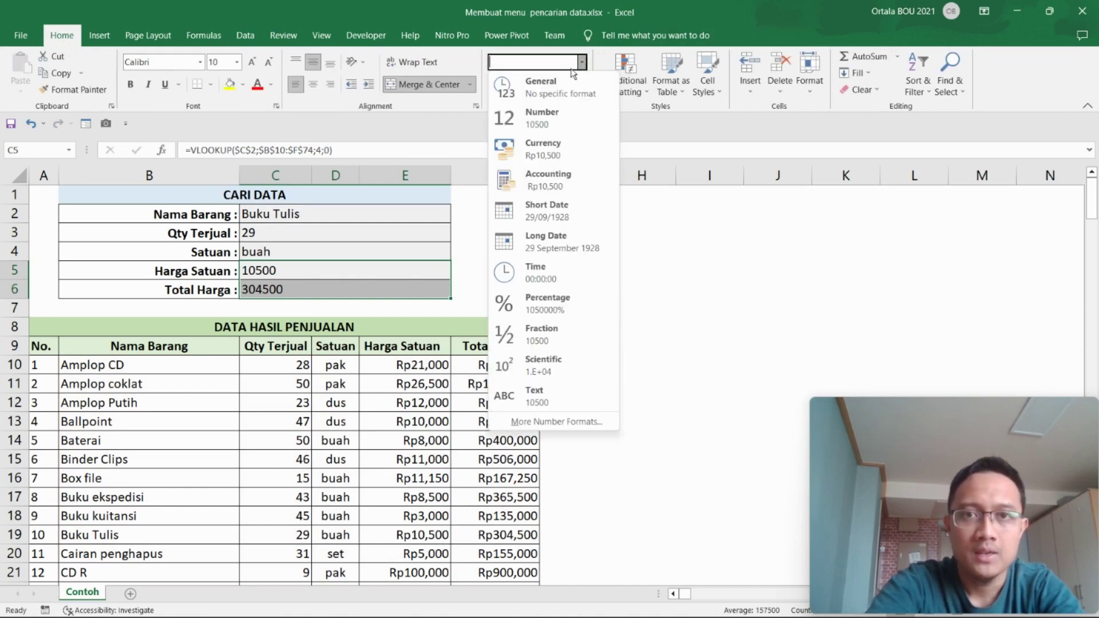
pyautogui.click(556, 180)
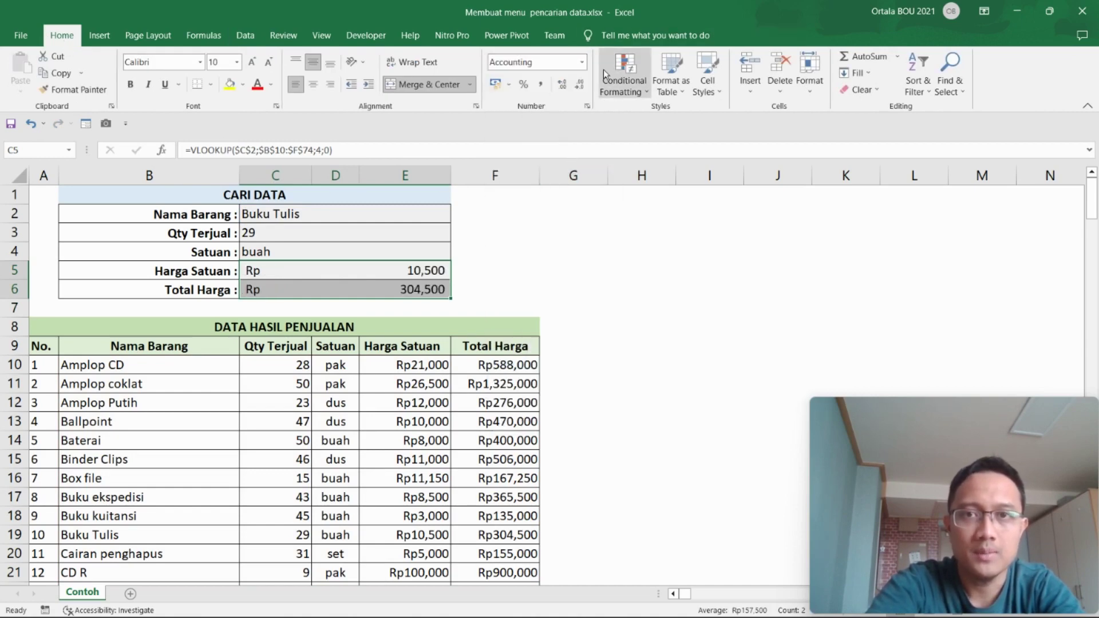
pyautogui.click(582, 63)
pyautogui.click(558, 150)
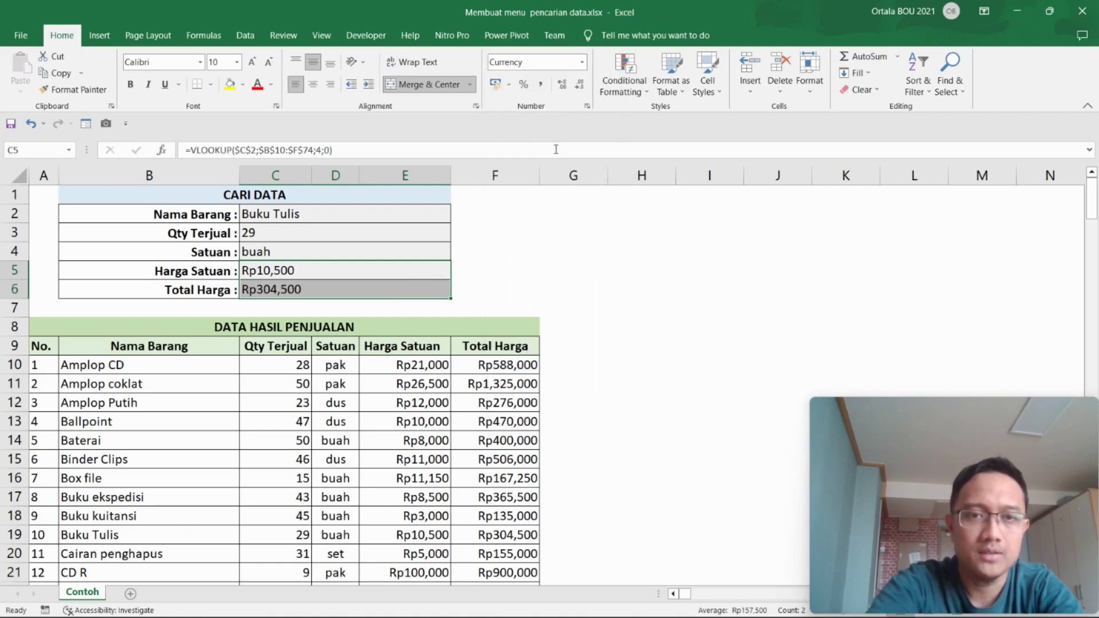
pyautogui.moveTo(543, 269); pyautogui.dragTo(504, 269)
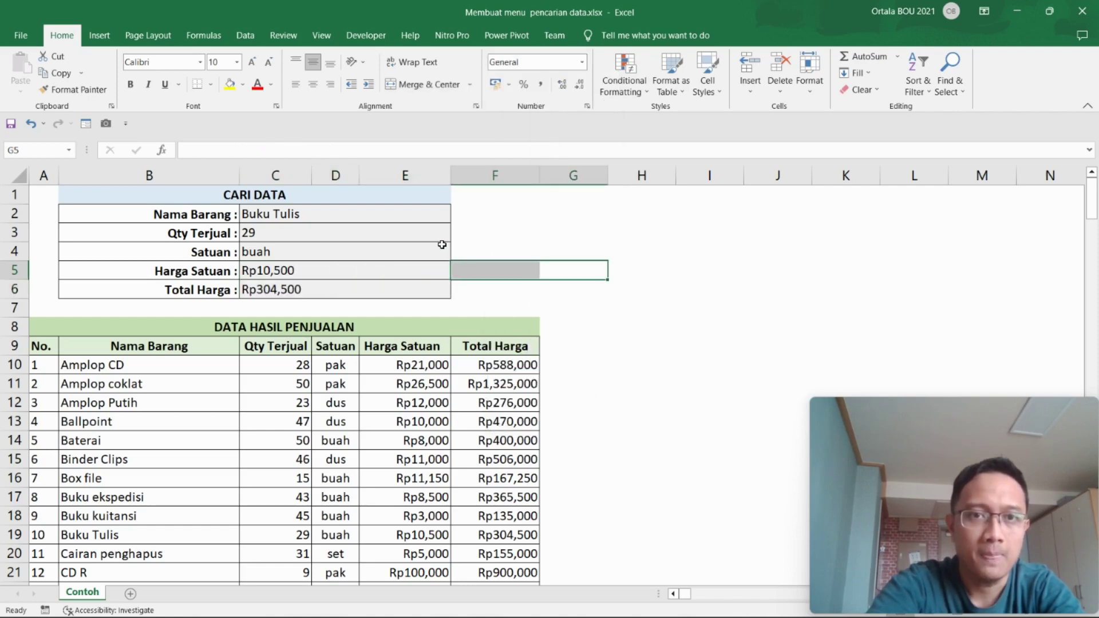
# - Give the product name cell C2 a light grey fill
pyautogui.click(403, 213)
pyautogui.click(244, 86)
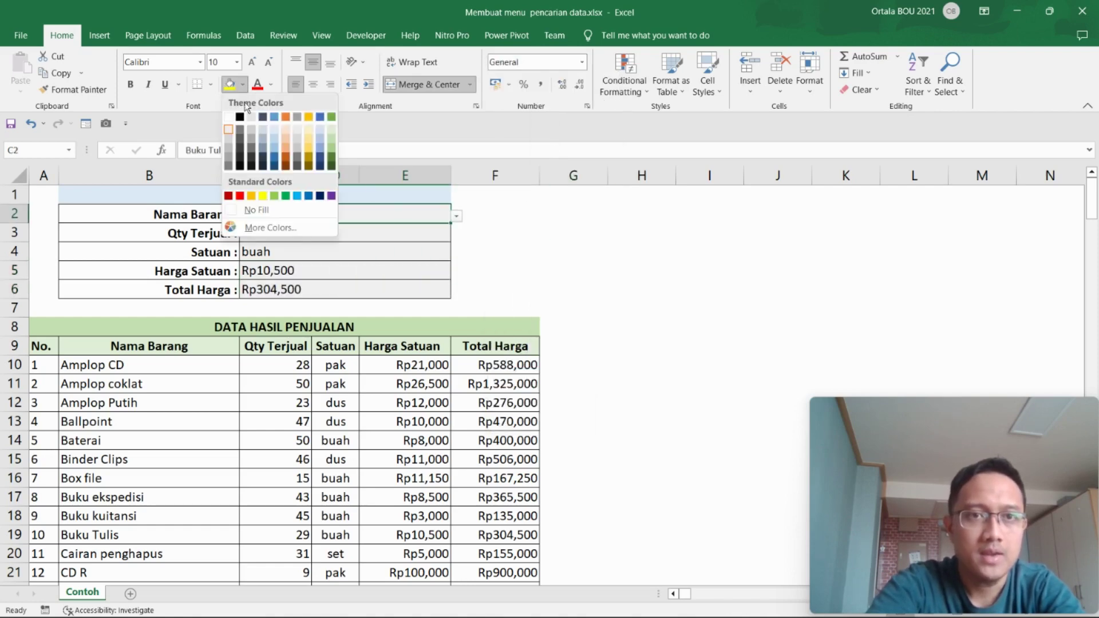
pyautogui.click(227, 137)
pyautogui.click(456, 252)
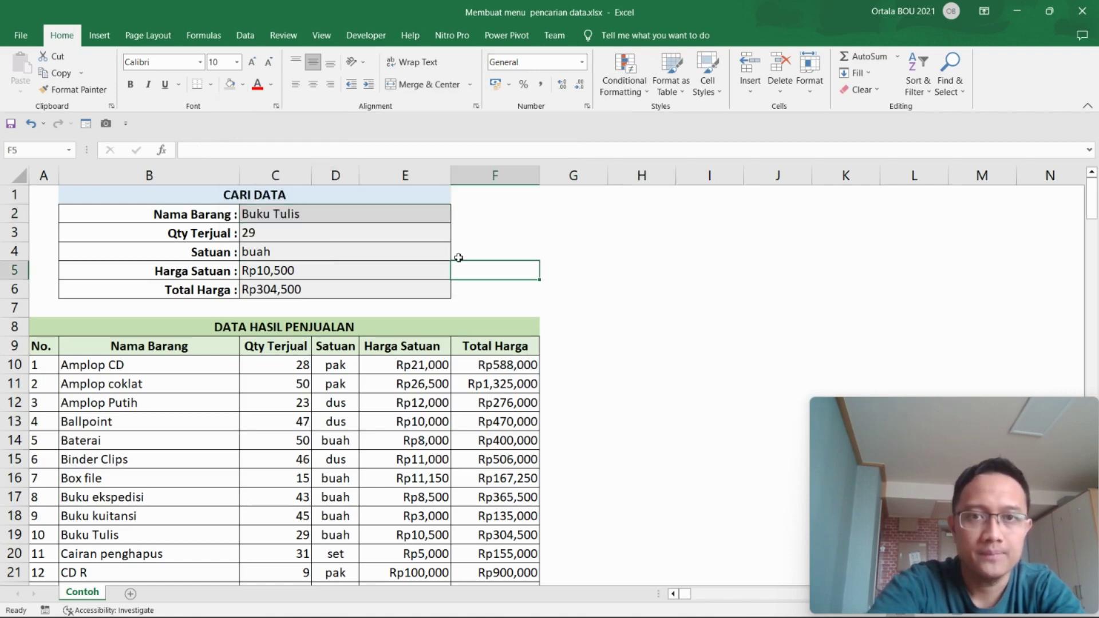
pyautogui.click(448, 213)
# - Pick Amplop CD in C2 and check its lookup results against the sales table
pyautogui.click(456, 217)
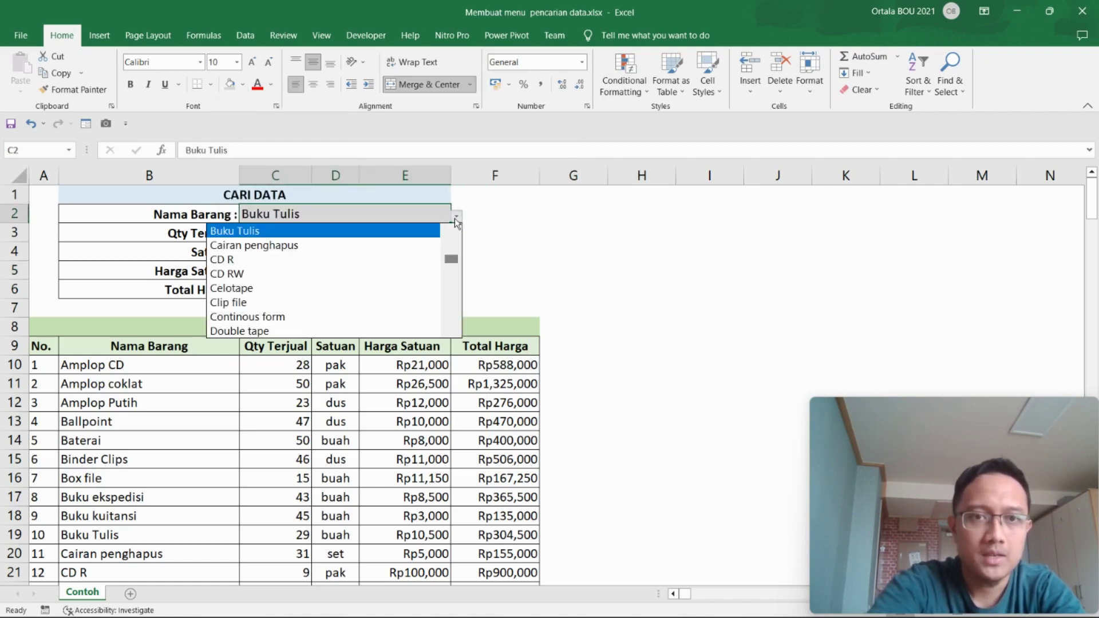
pyautogui.scroll(3, 449, 256)
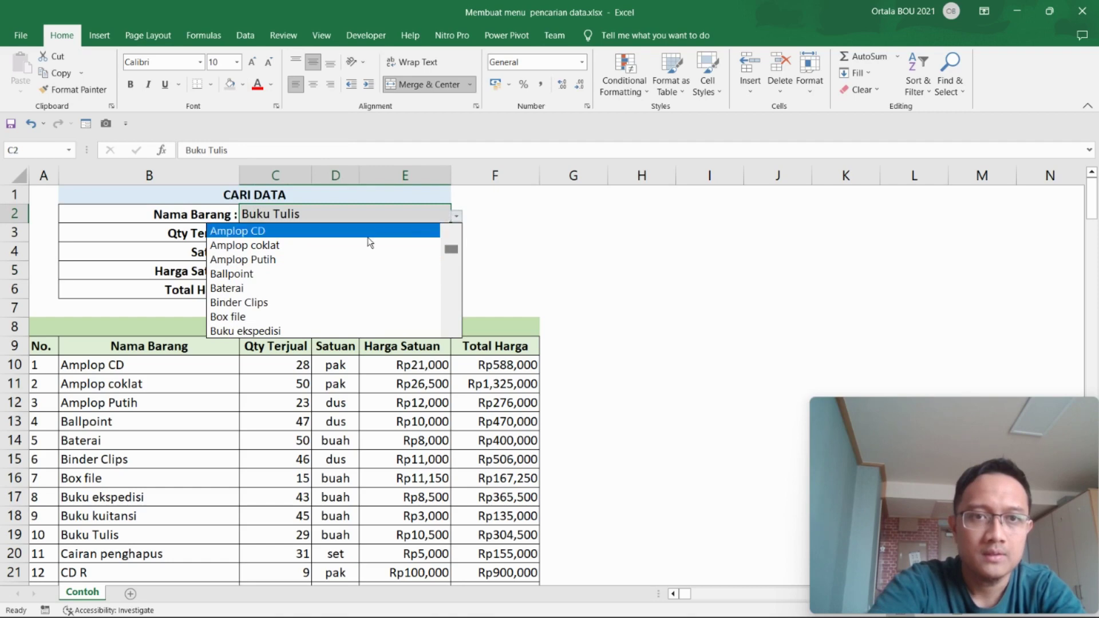
pyautogui.click(291, 230)
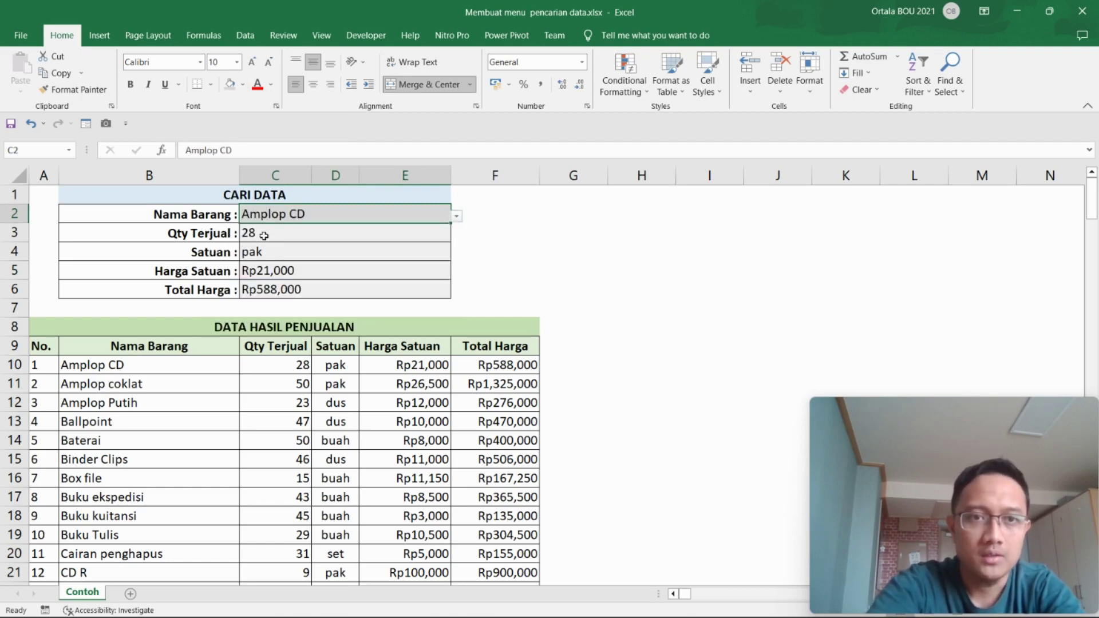
pyautogui.click(264, 235)
pyautogui.click(288, 369)
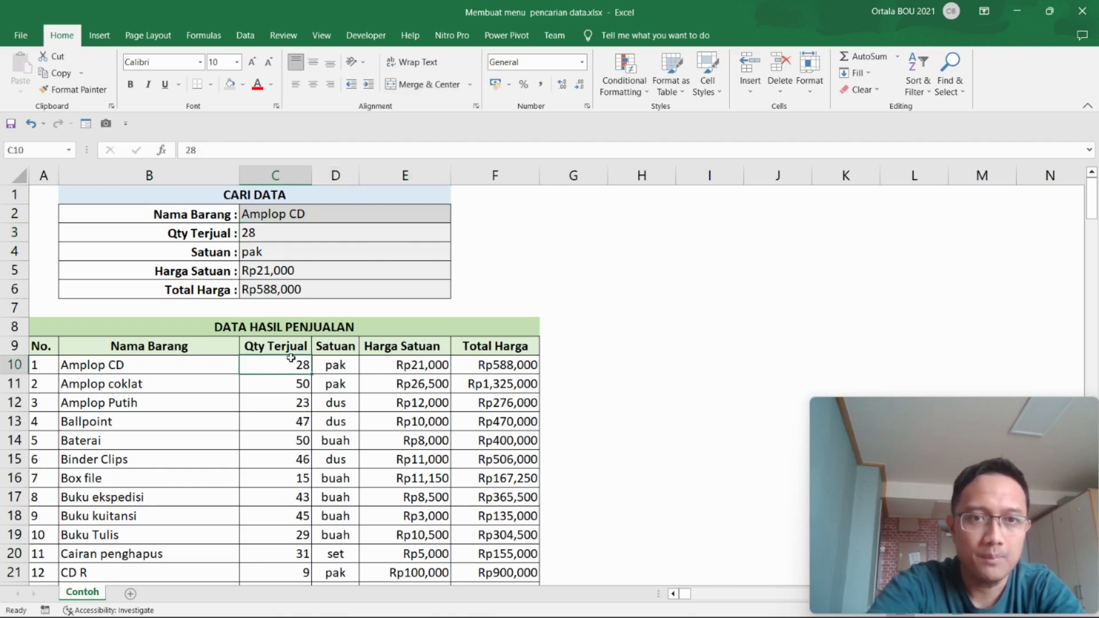
pyautogui.click(282, 255)
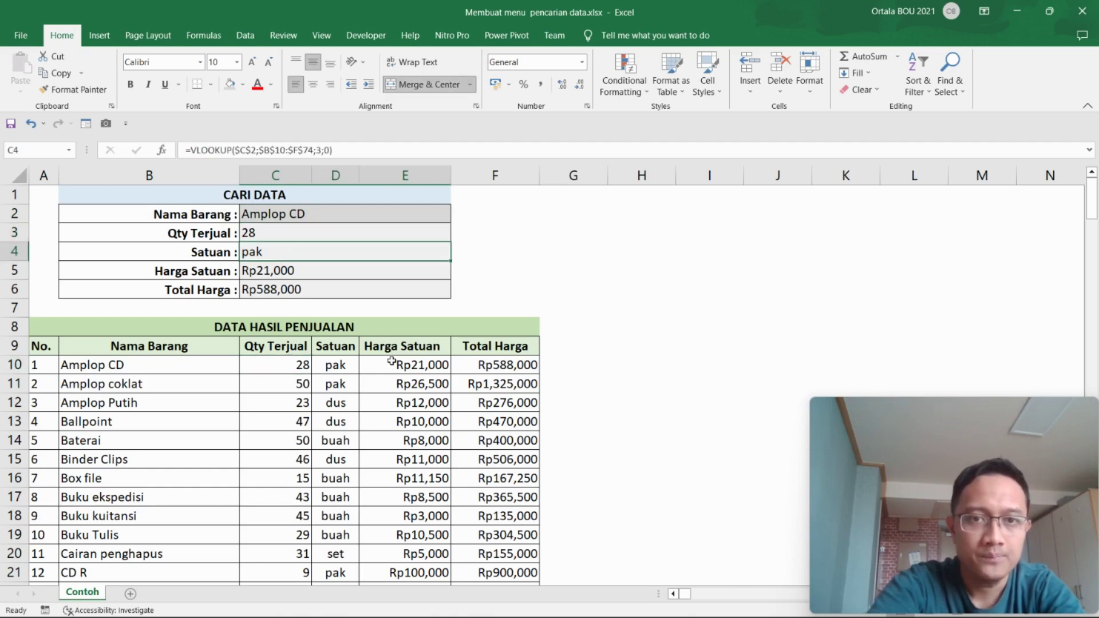
pyautogui.click(319, 275)
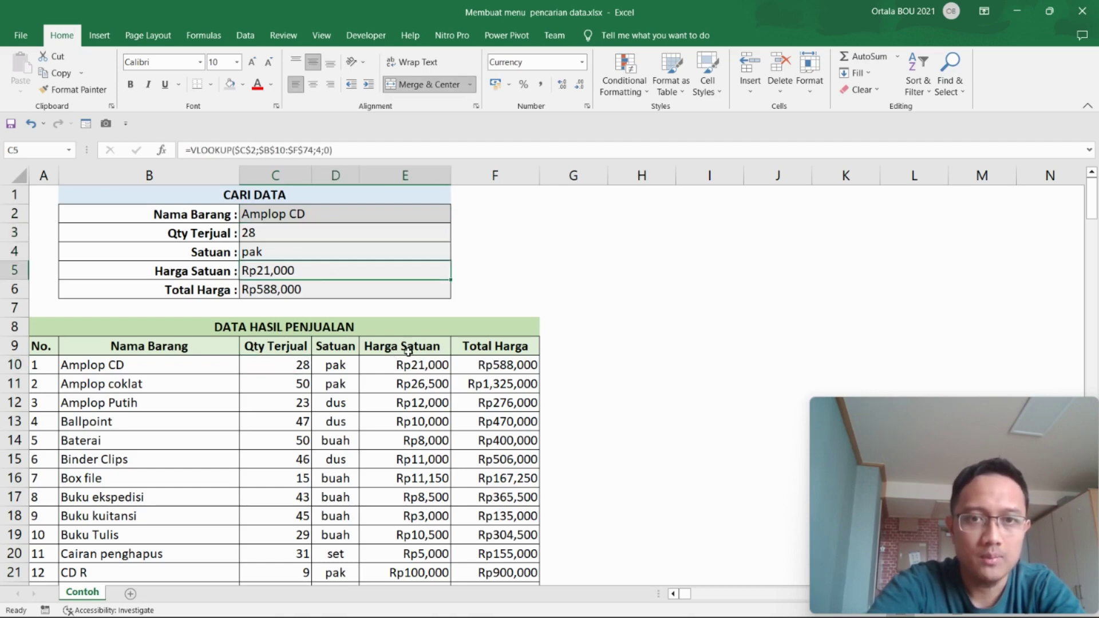
pyautogui.click(408, 365)
pyautogui.click(499, 366)
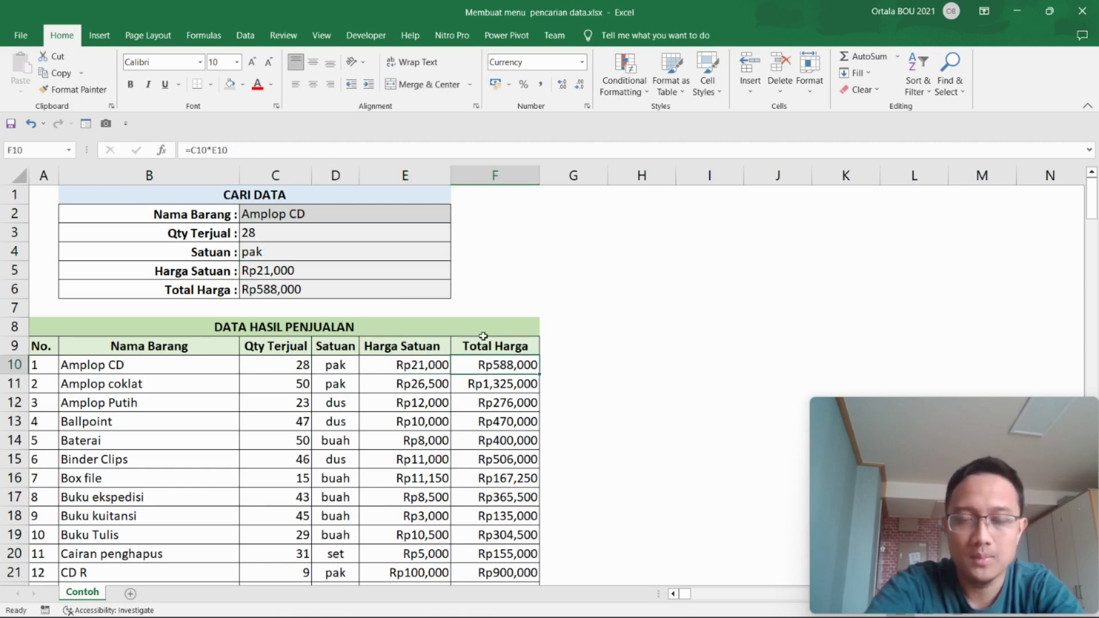
# - Switch the product to Baterai and select the results in C3:C6
pyautogui.click(417, 216)
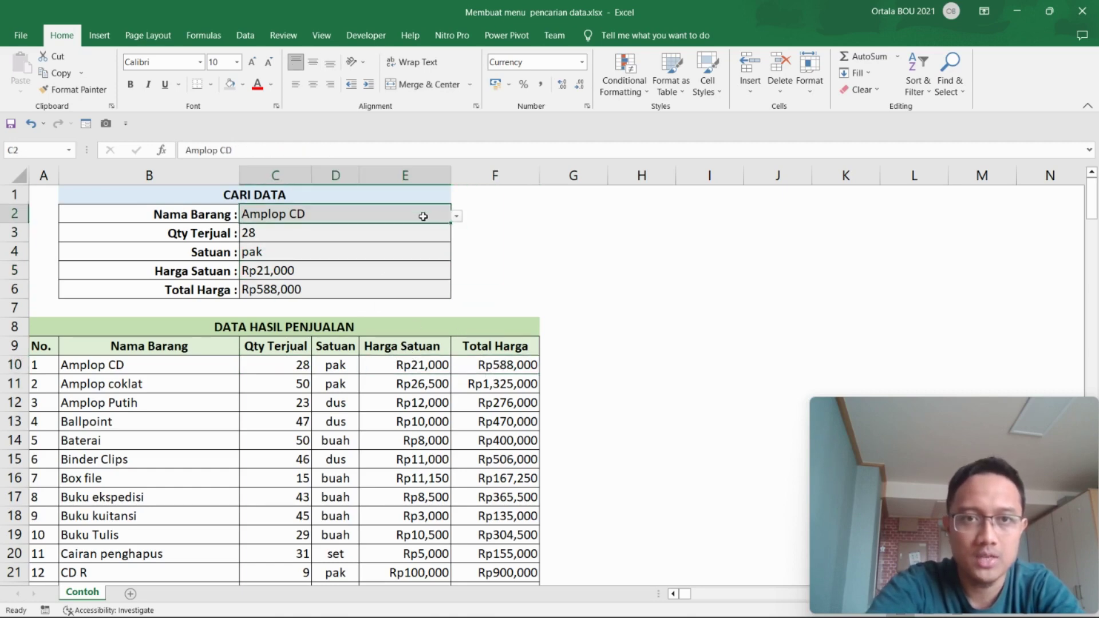
pyautogui.click(458, 217)
pyautogui.click(340, 288)
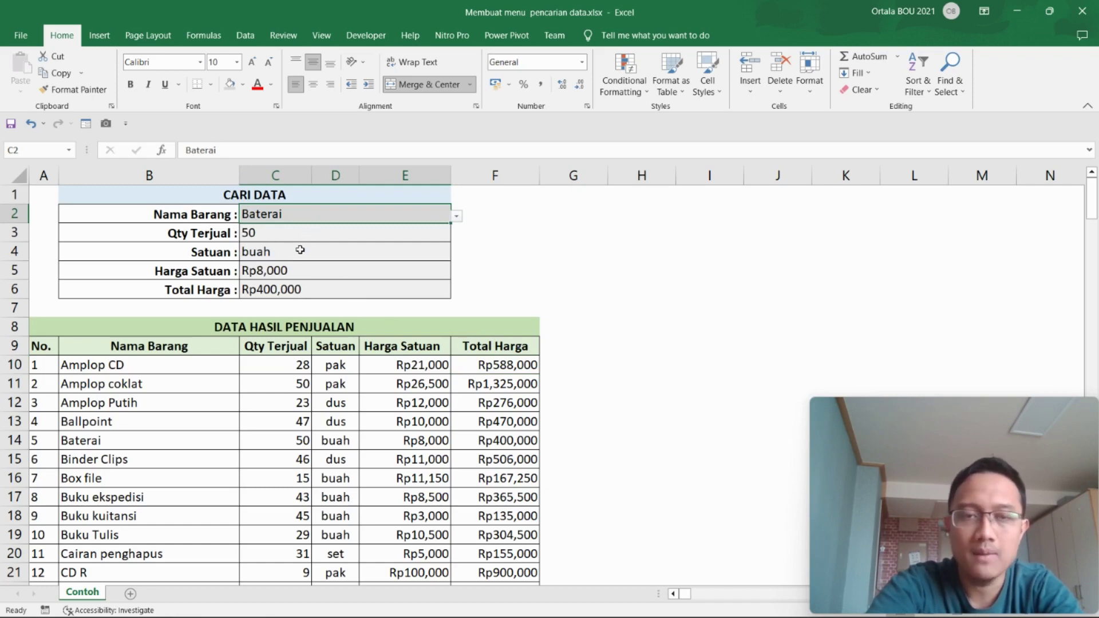
pyautogui.moveTo(288, 228); pyautogui.dragTo(286, 289)
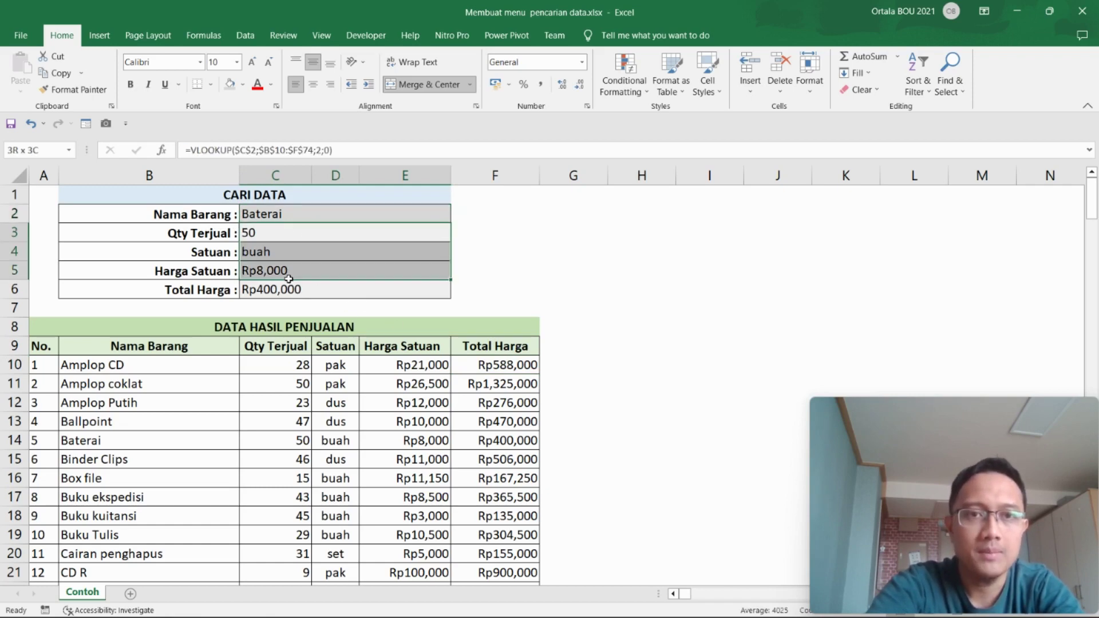